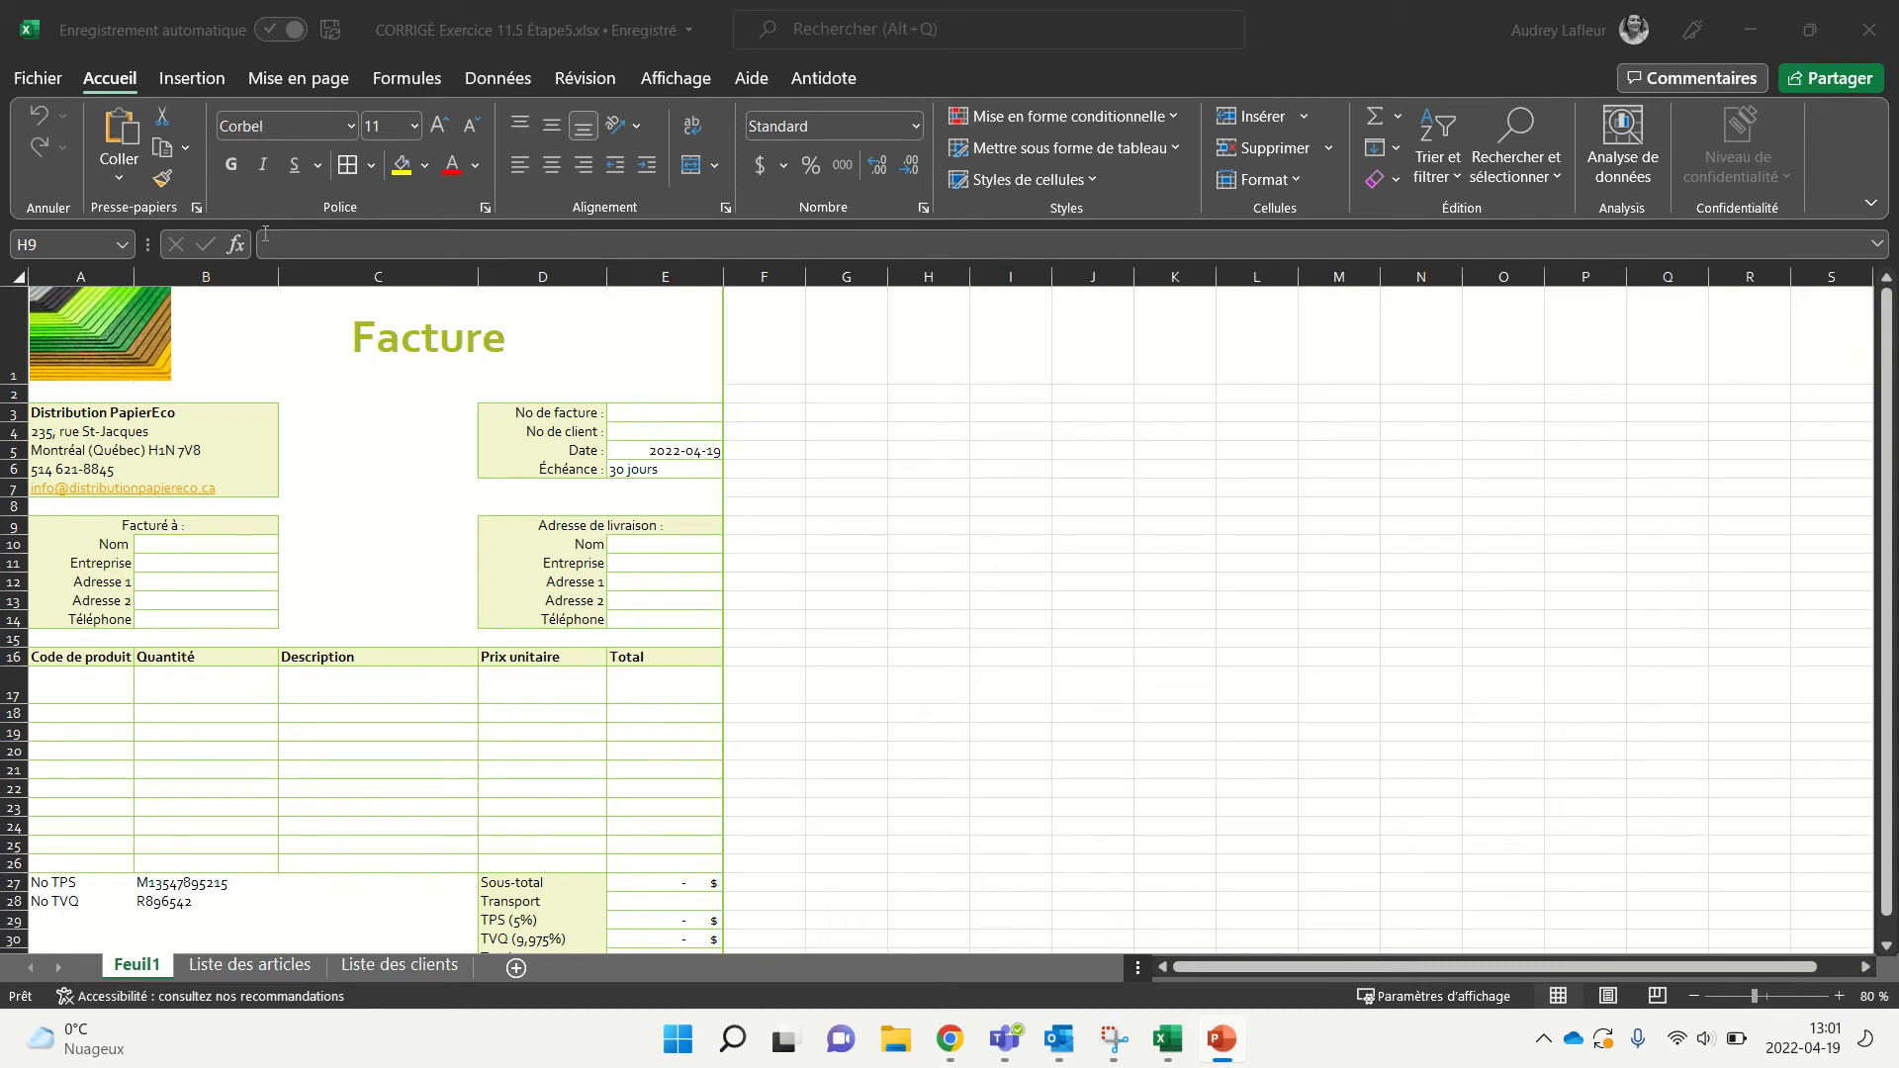
Remove the locked (Verrouillée) protection attribute from every cell of the Feuil1 sheet
click(16, 276)
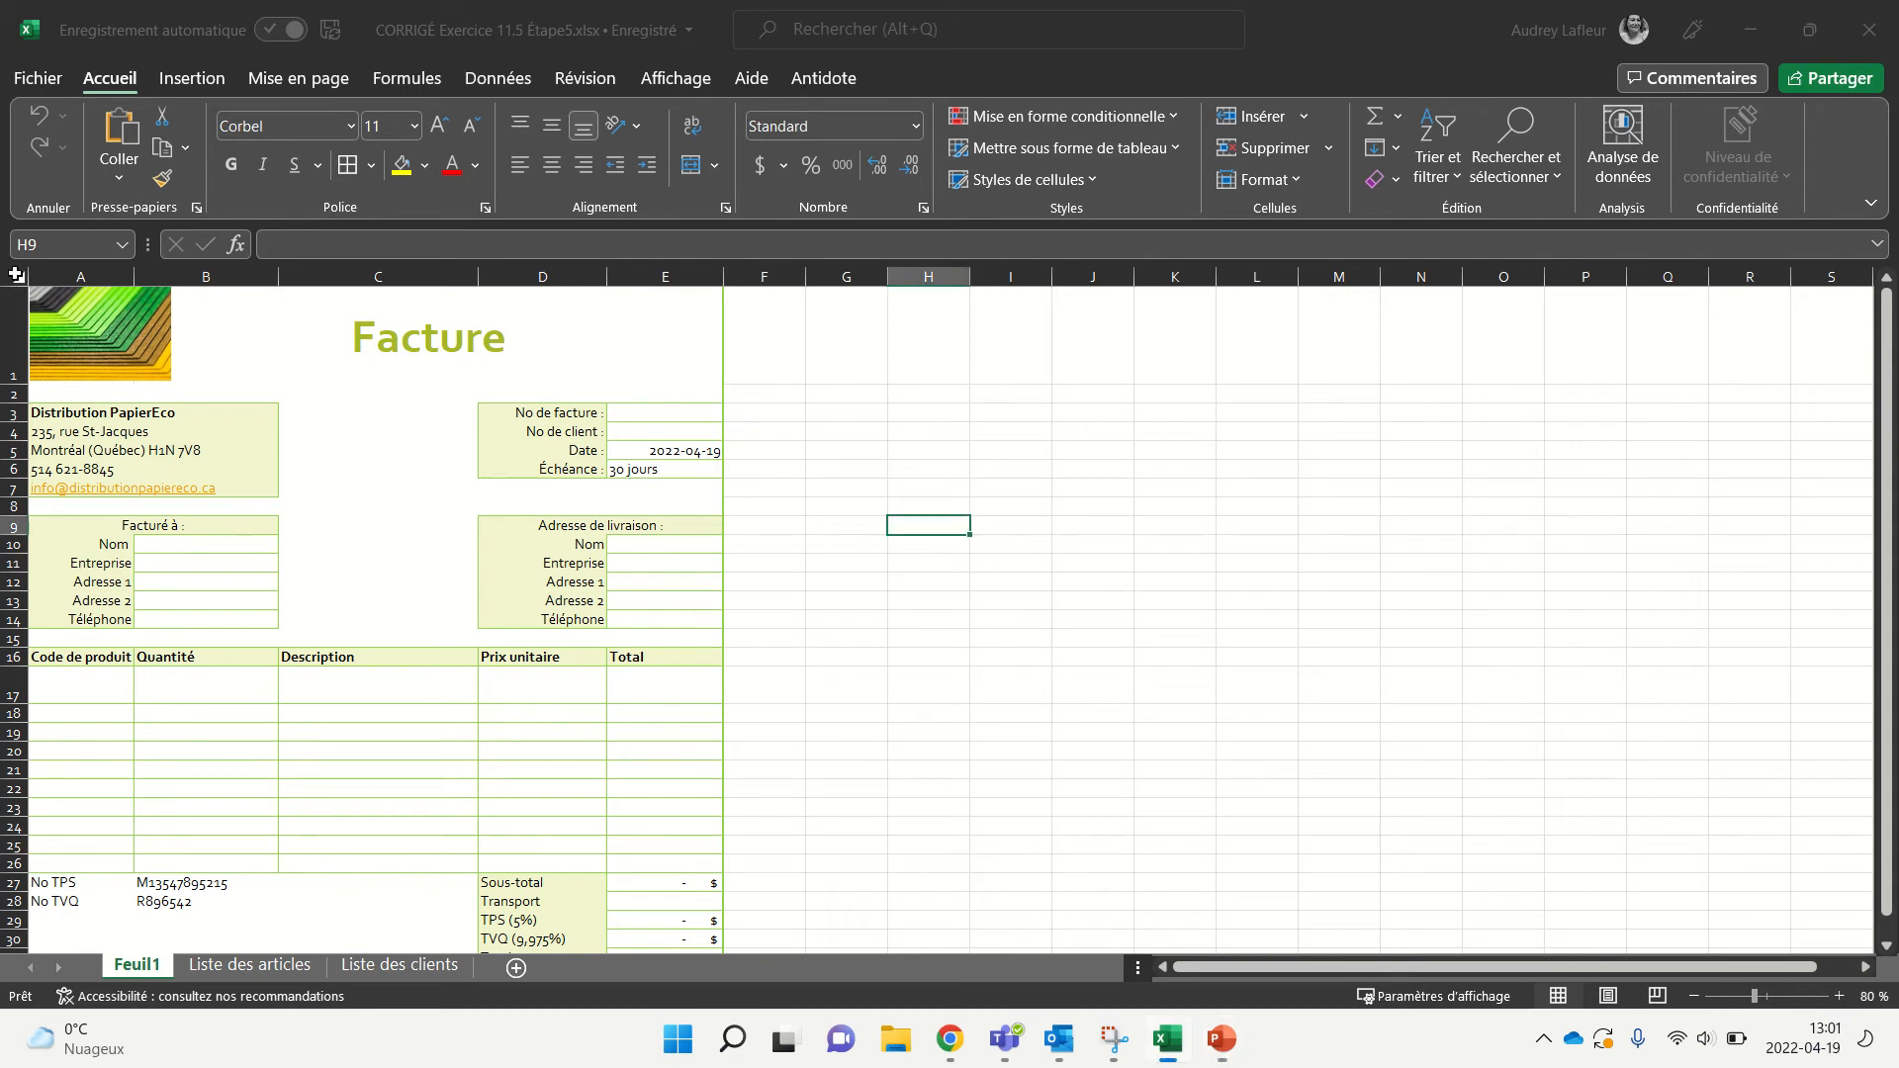
click(17, 276)
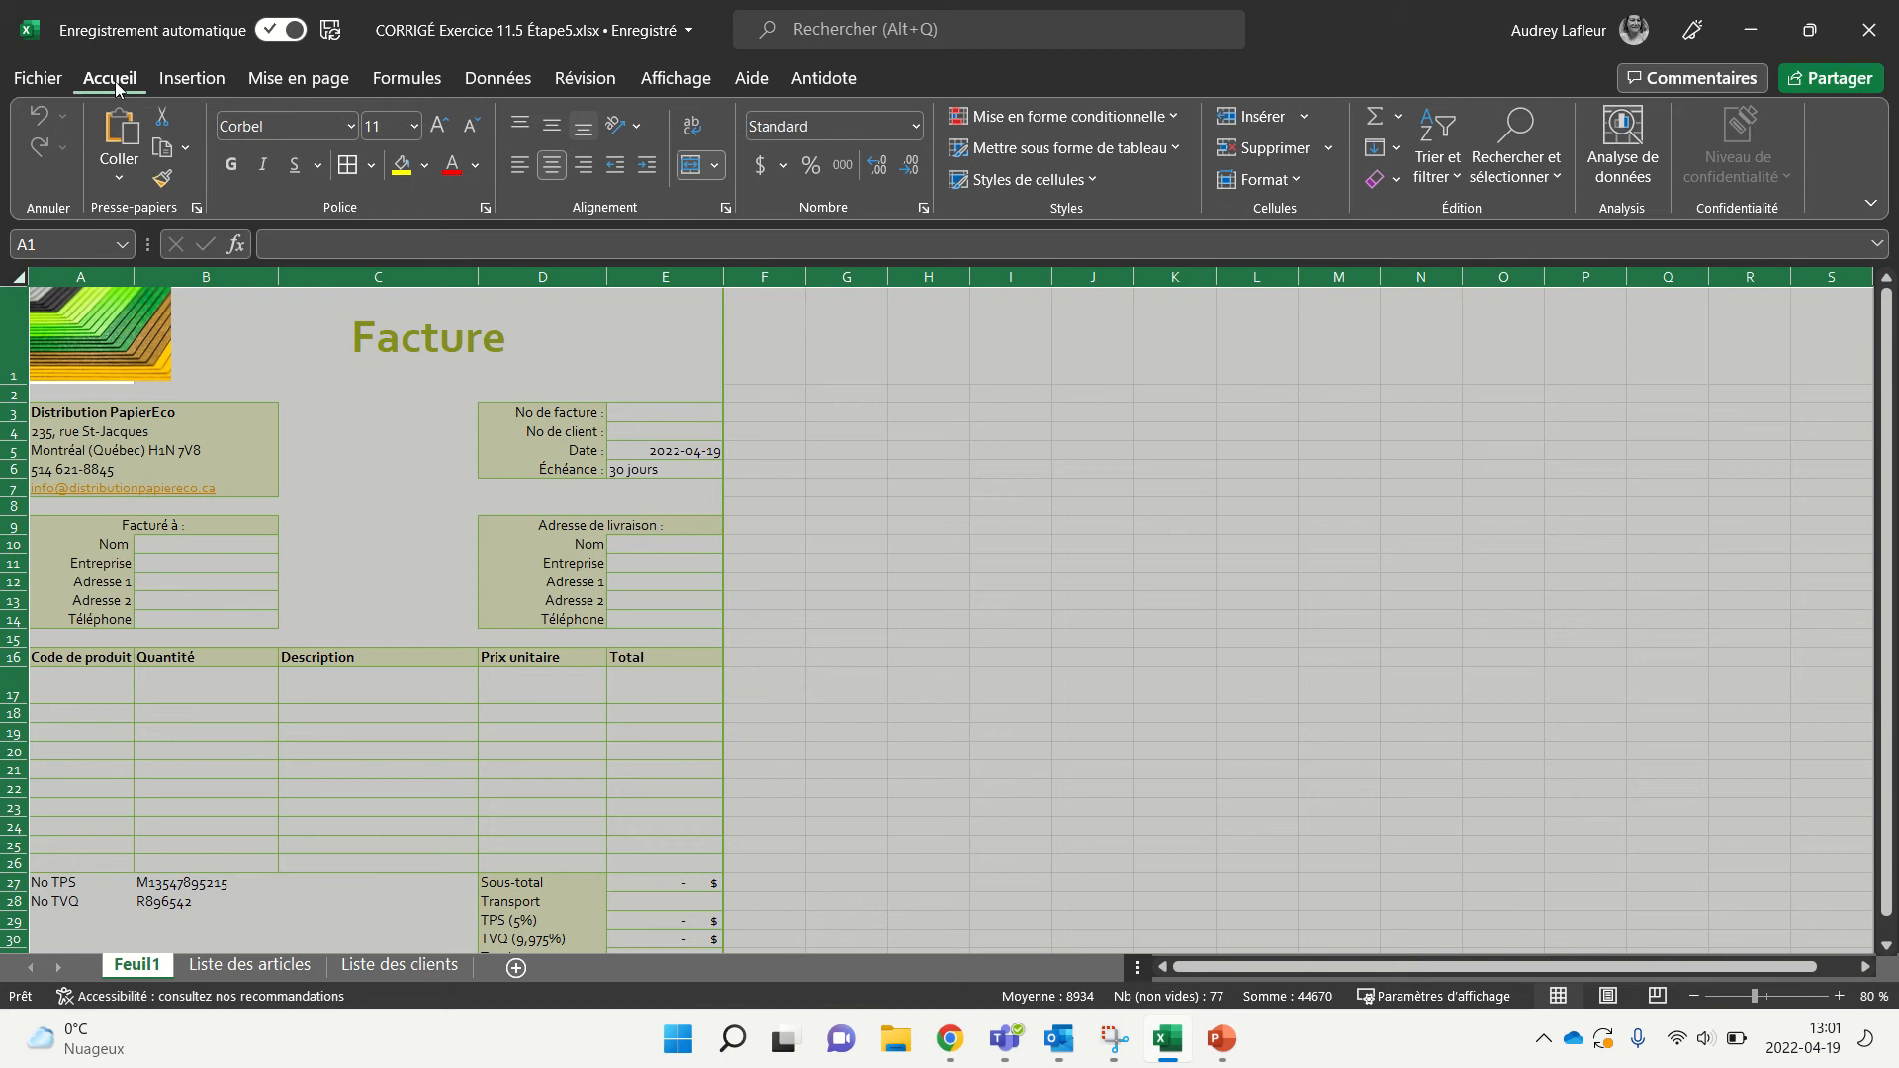
click(485, 207)
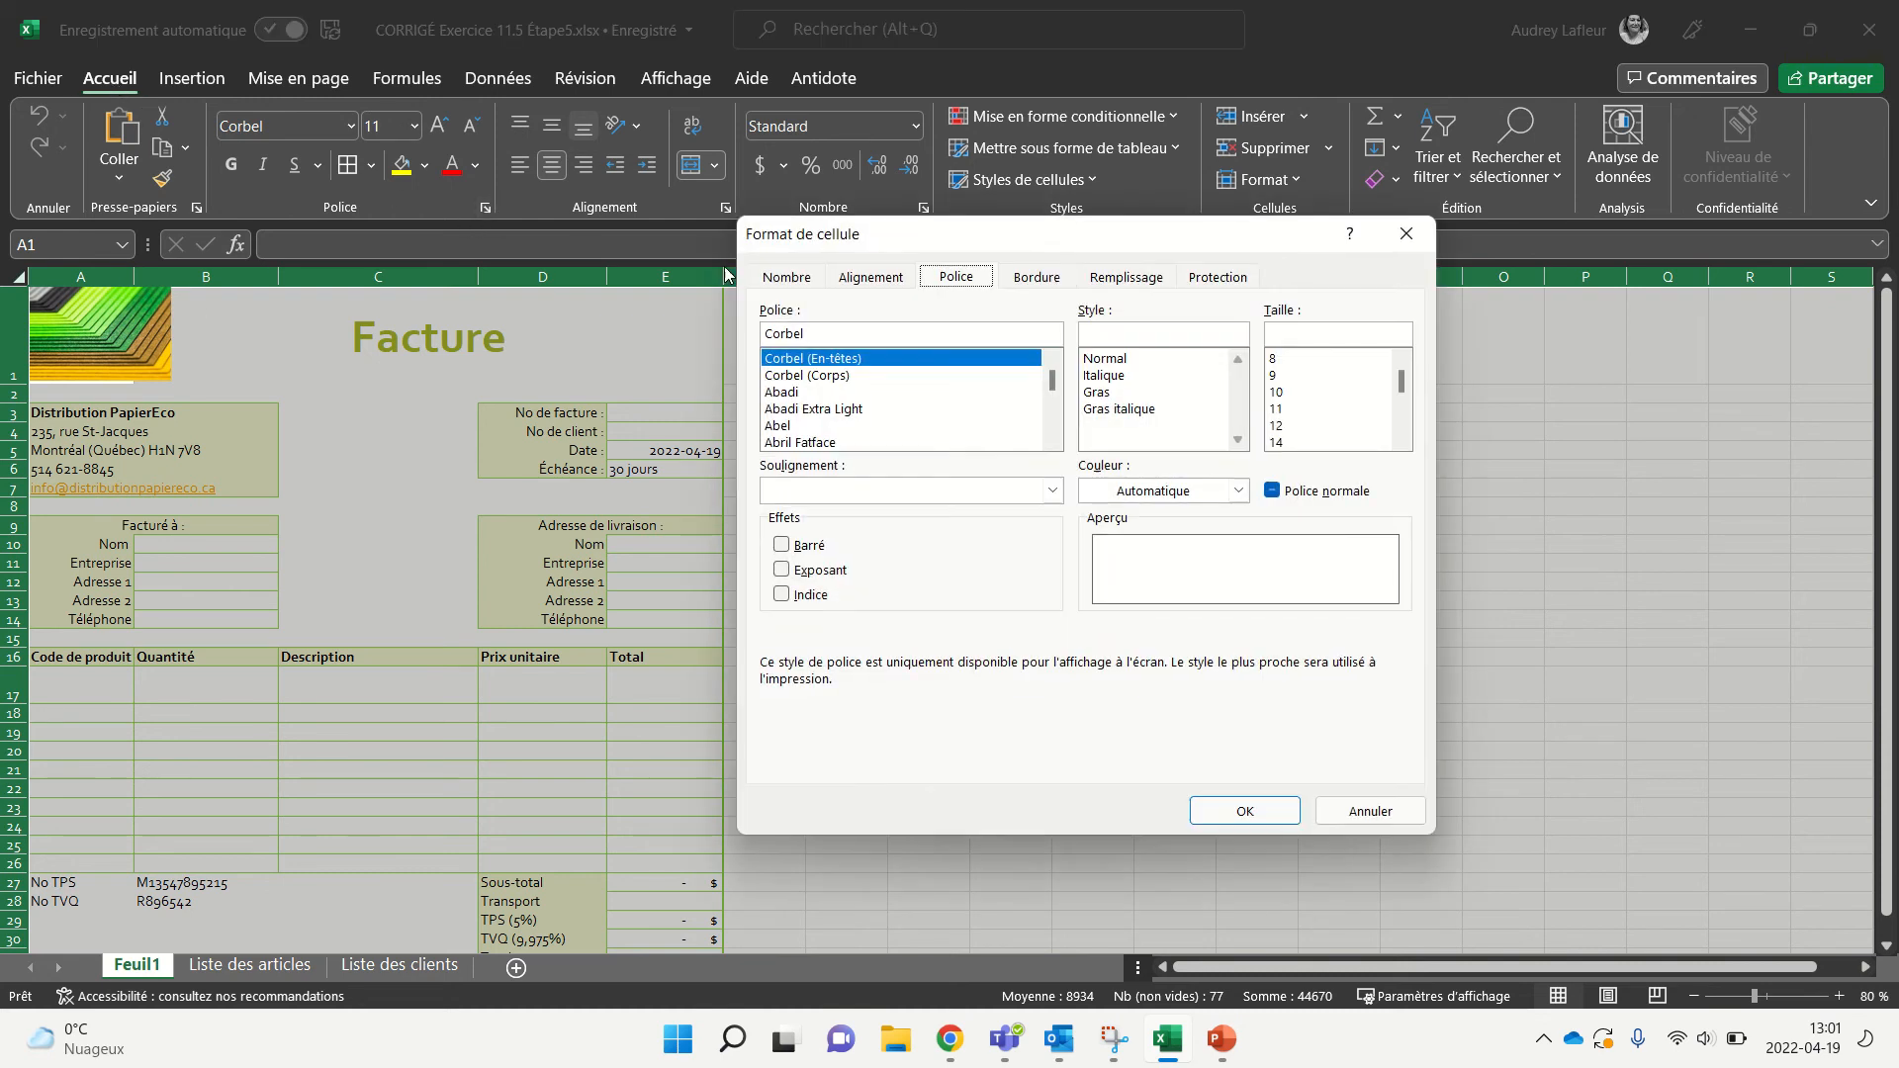
click(1232, 280)
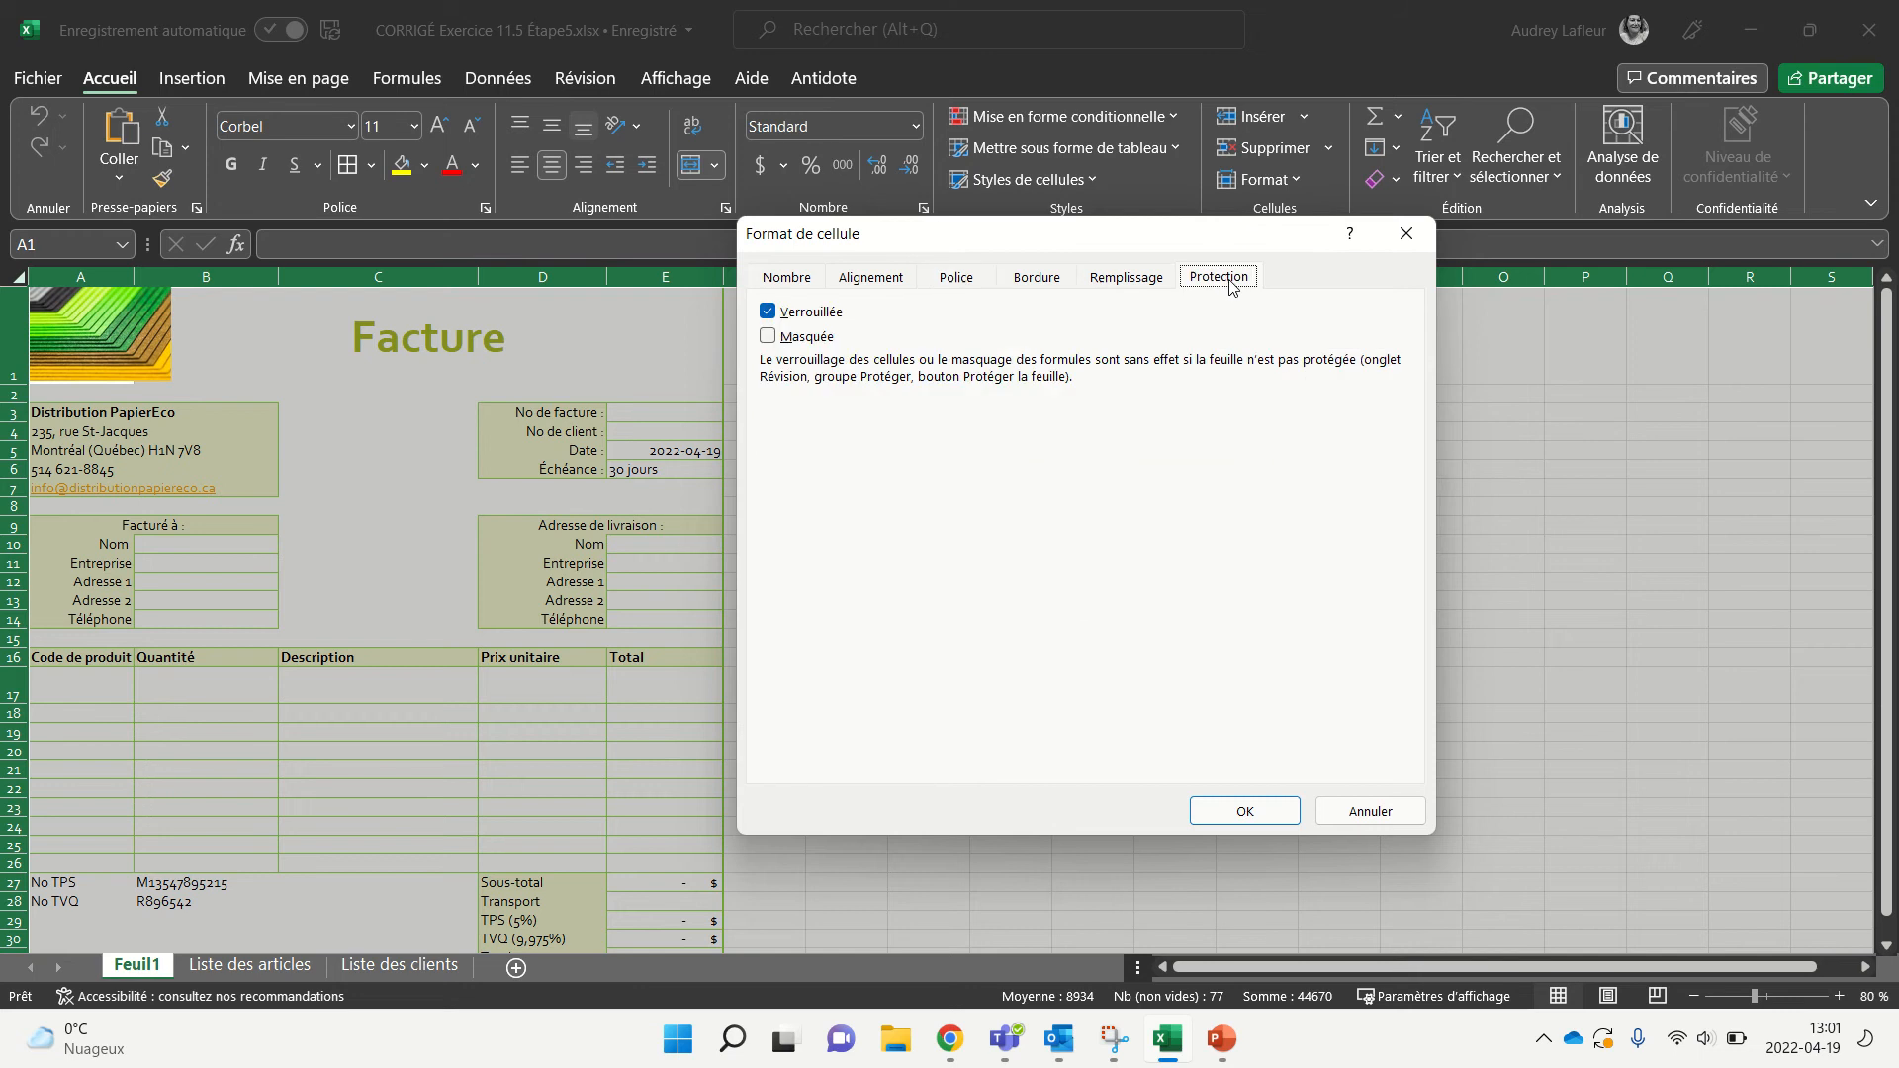
click(769, 313)
click(1245, 821)
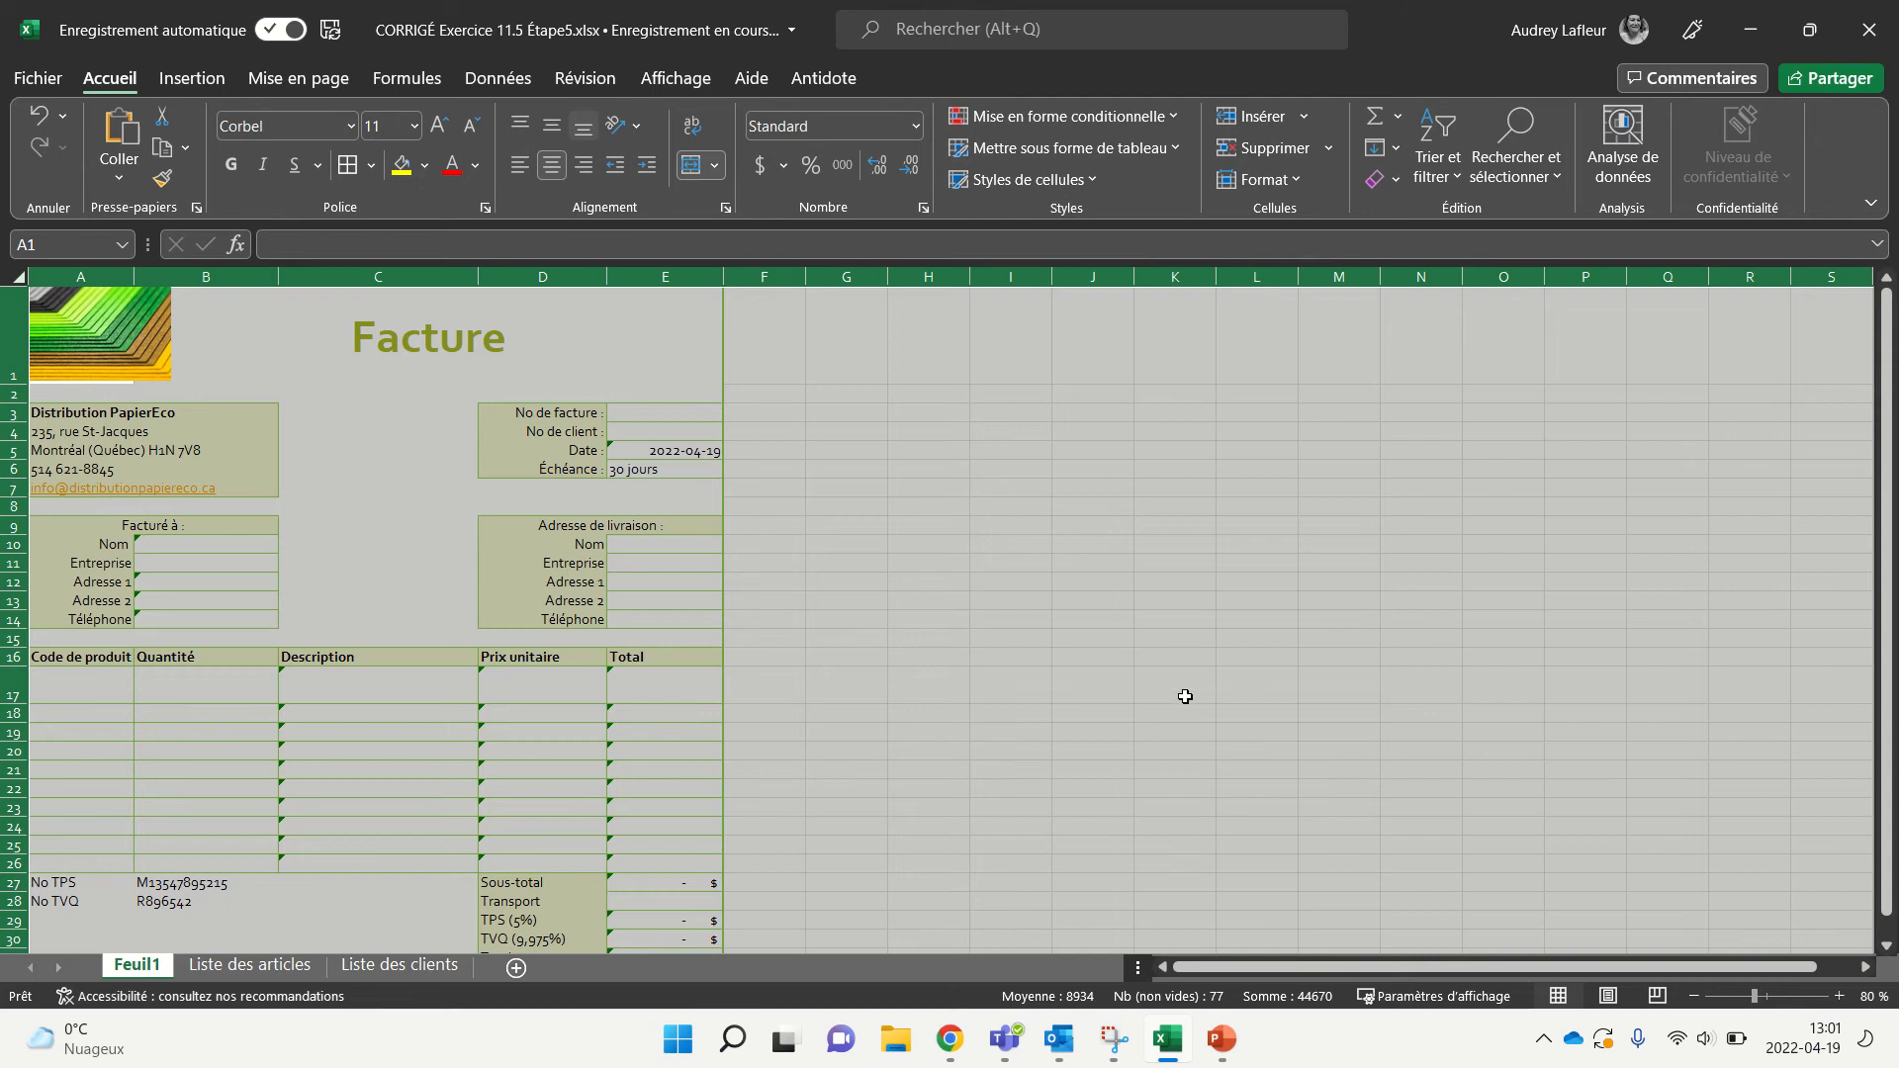
click(963, 561)
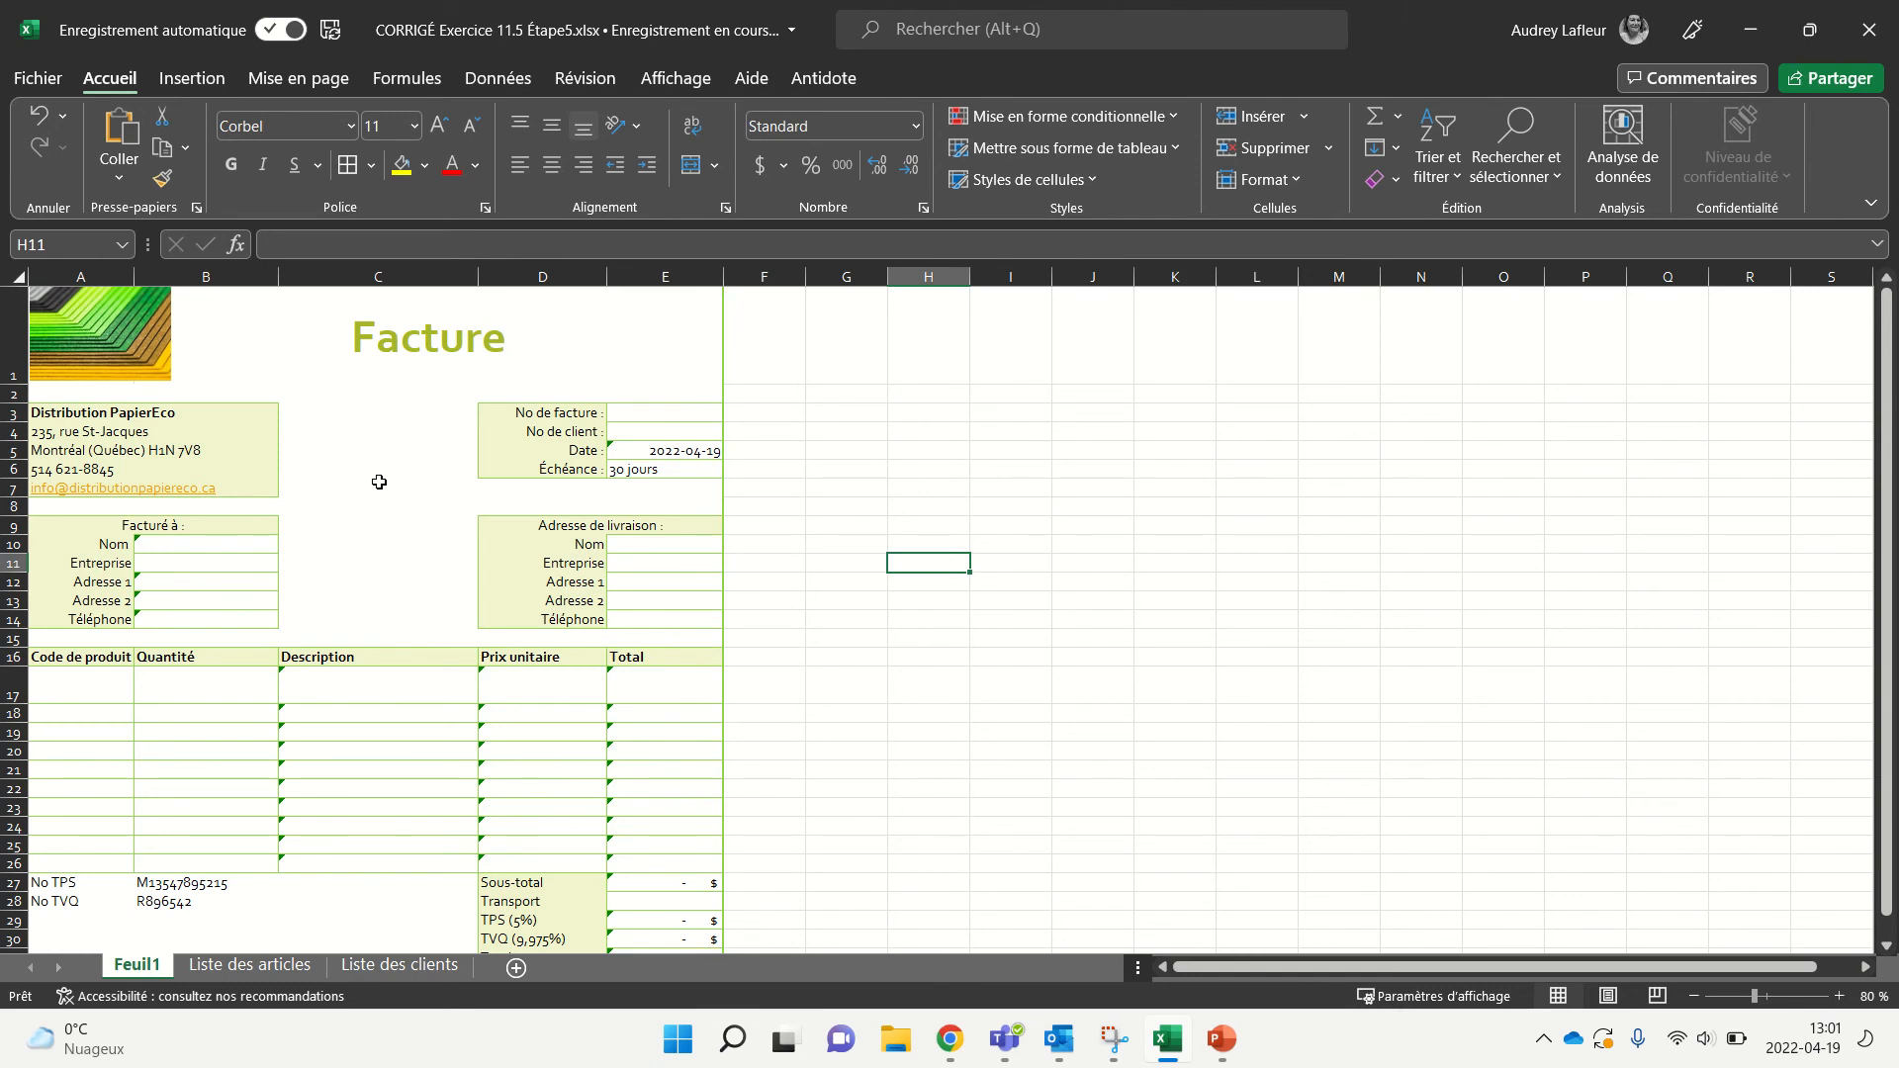
Lock the invoice range A1:E33 except the invoice number, client number, transport amount, and the product code and quantity cells A17:B26
scroll(617, 858, down, 2)
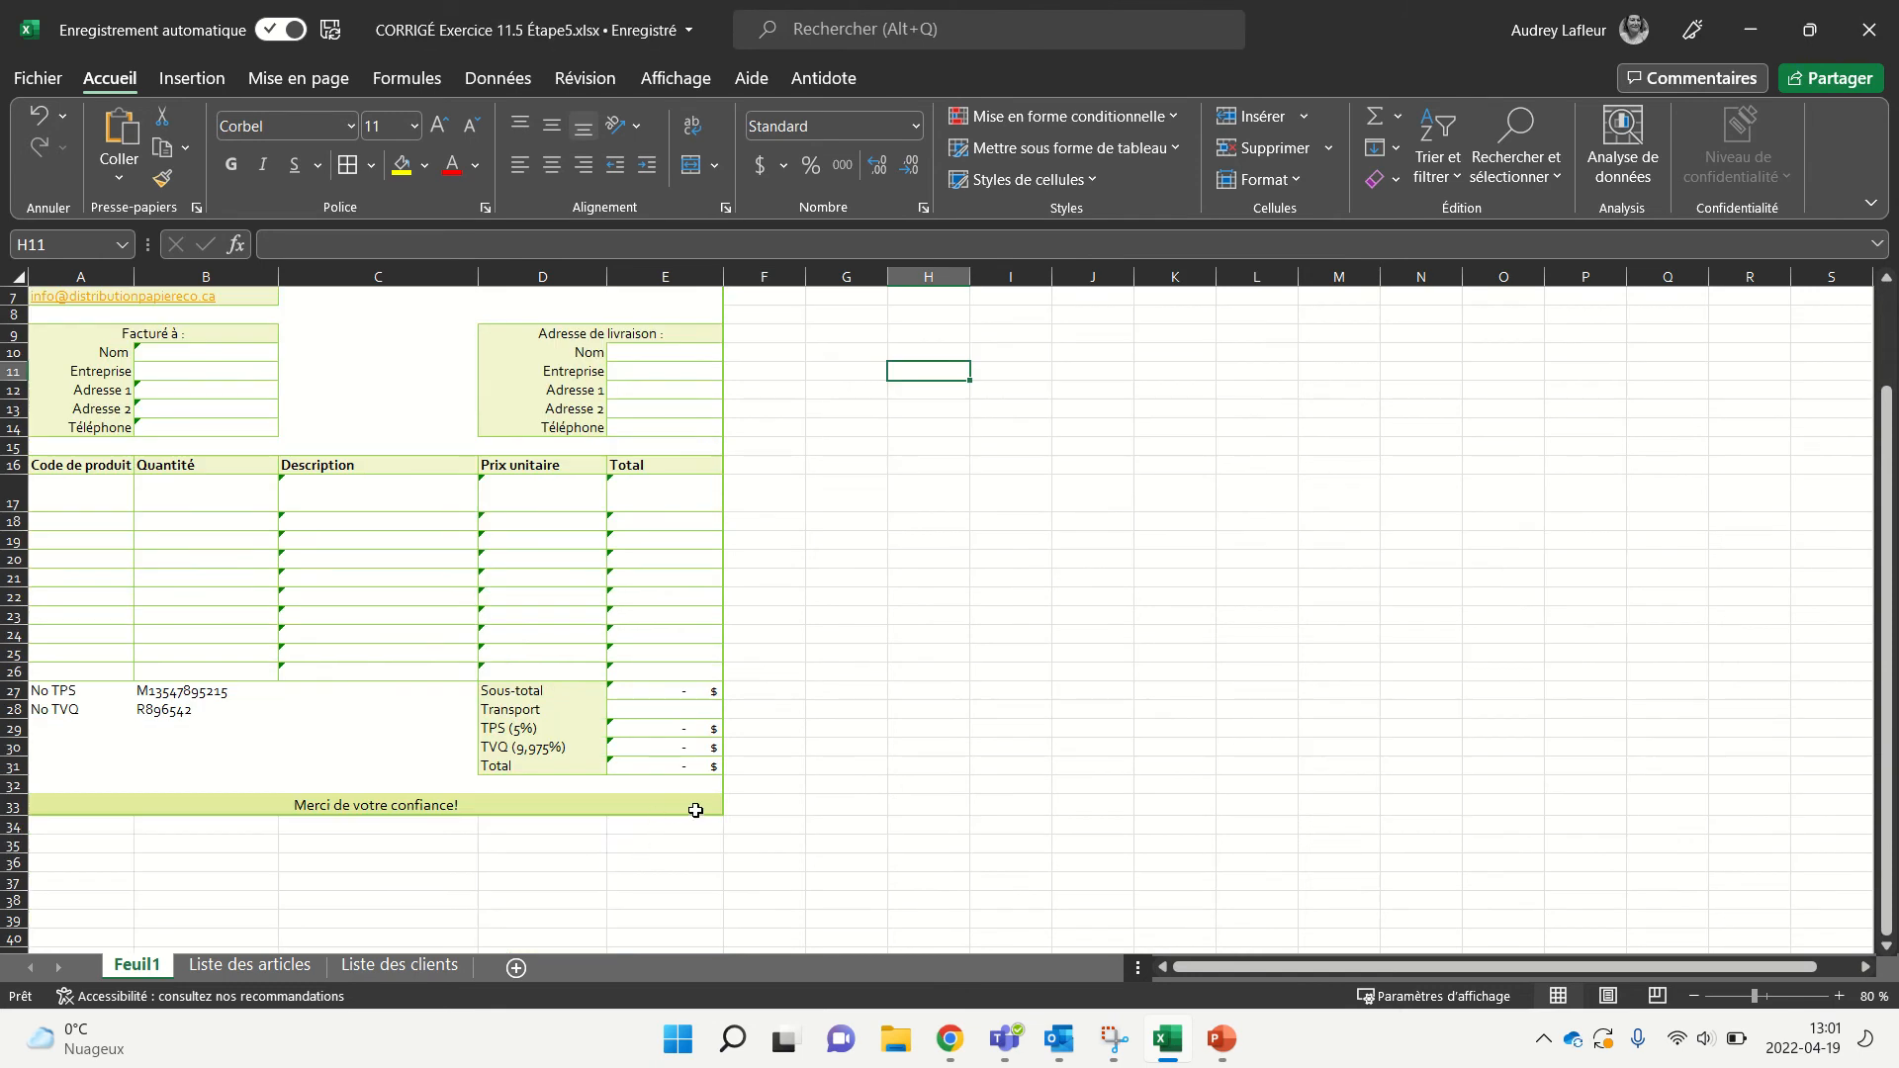
drag(695, 810, 141, 208)
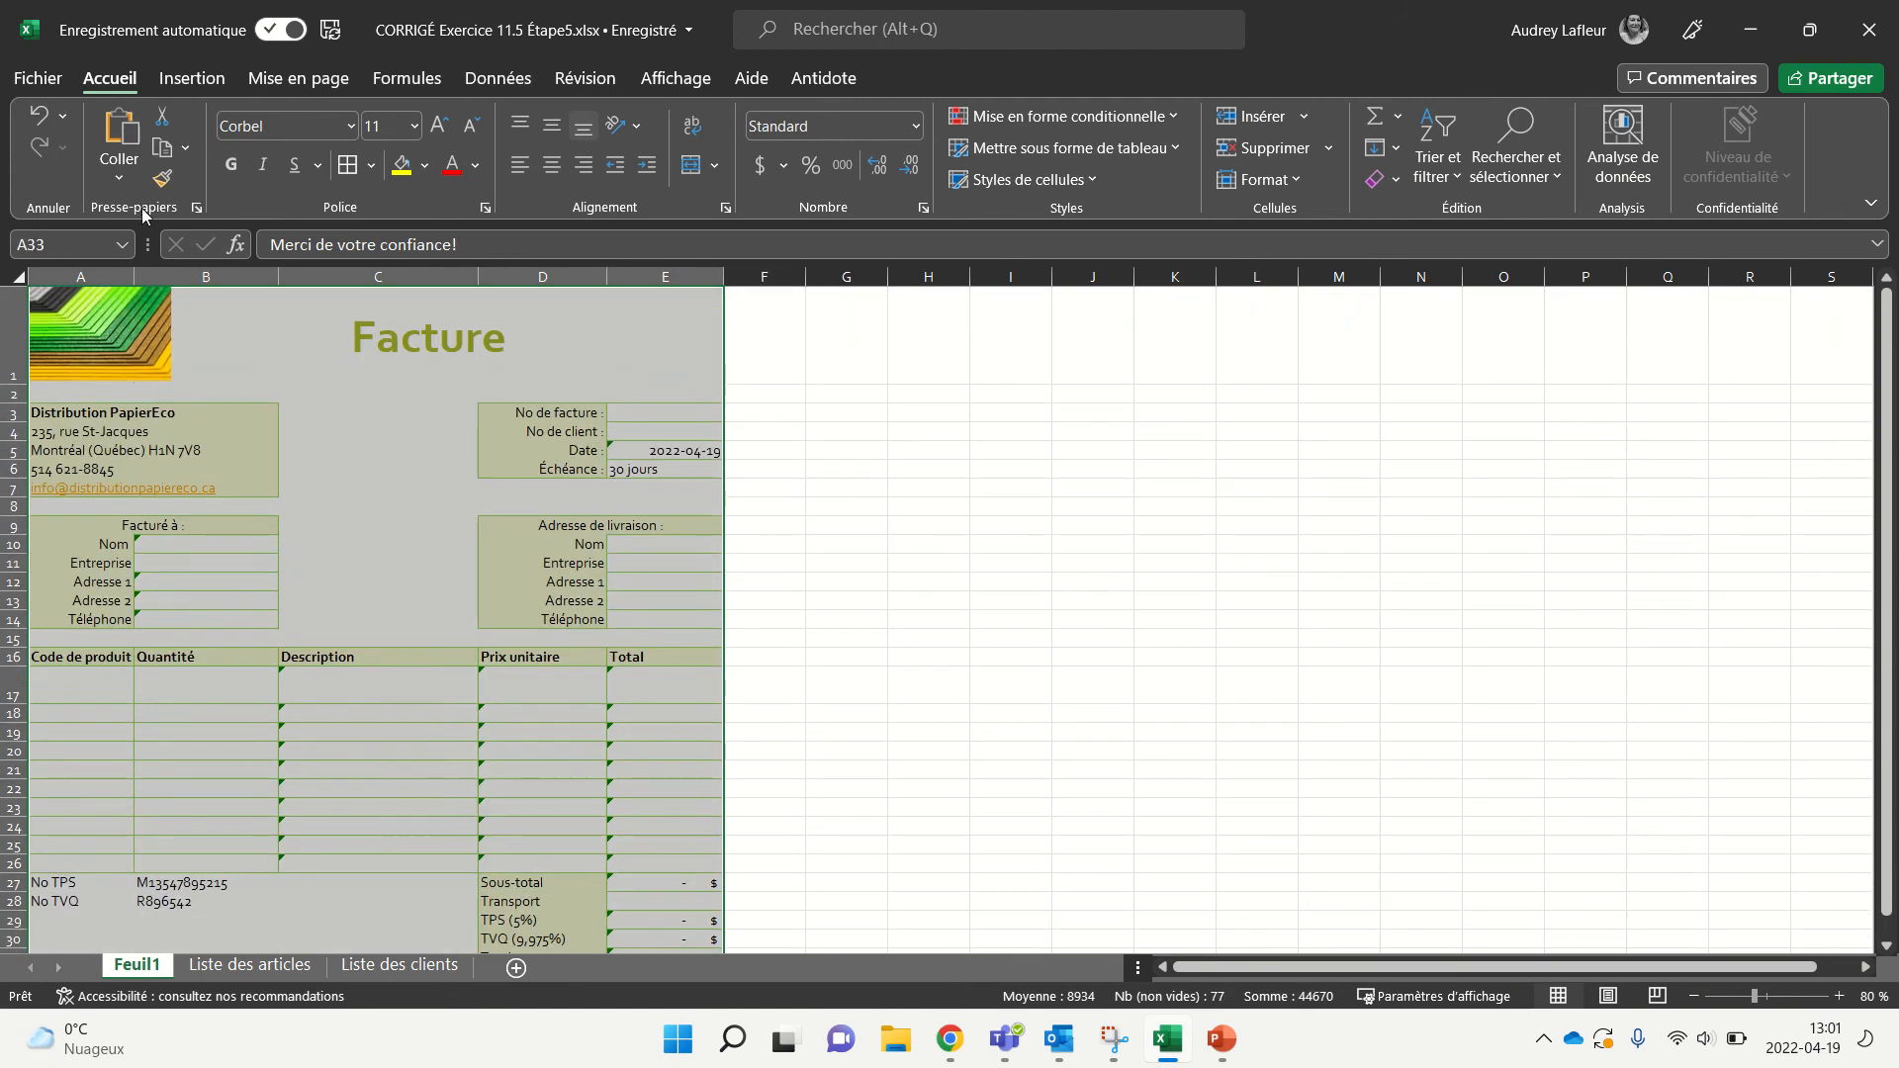
ctrl+click(652, 416)
ctrl+click(651, 435)
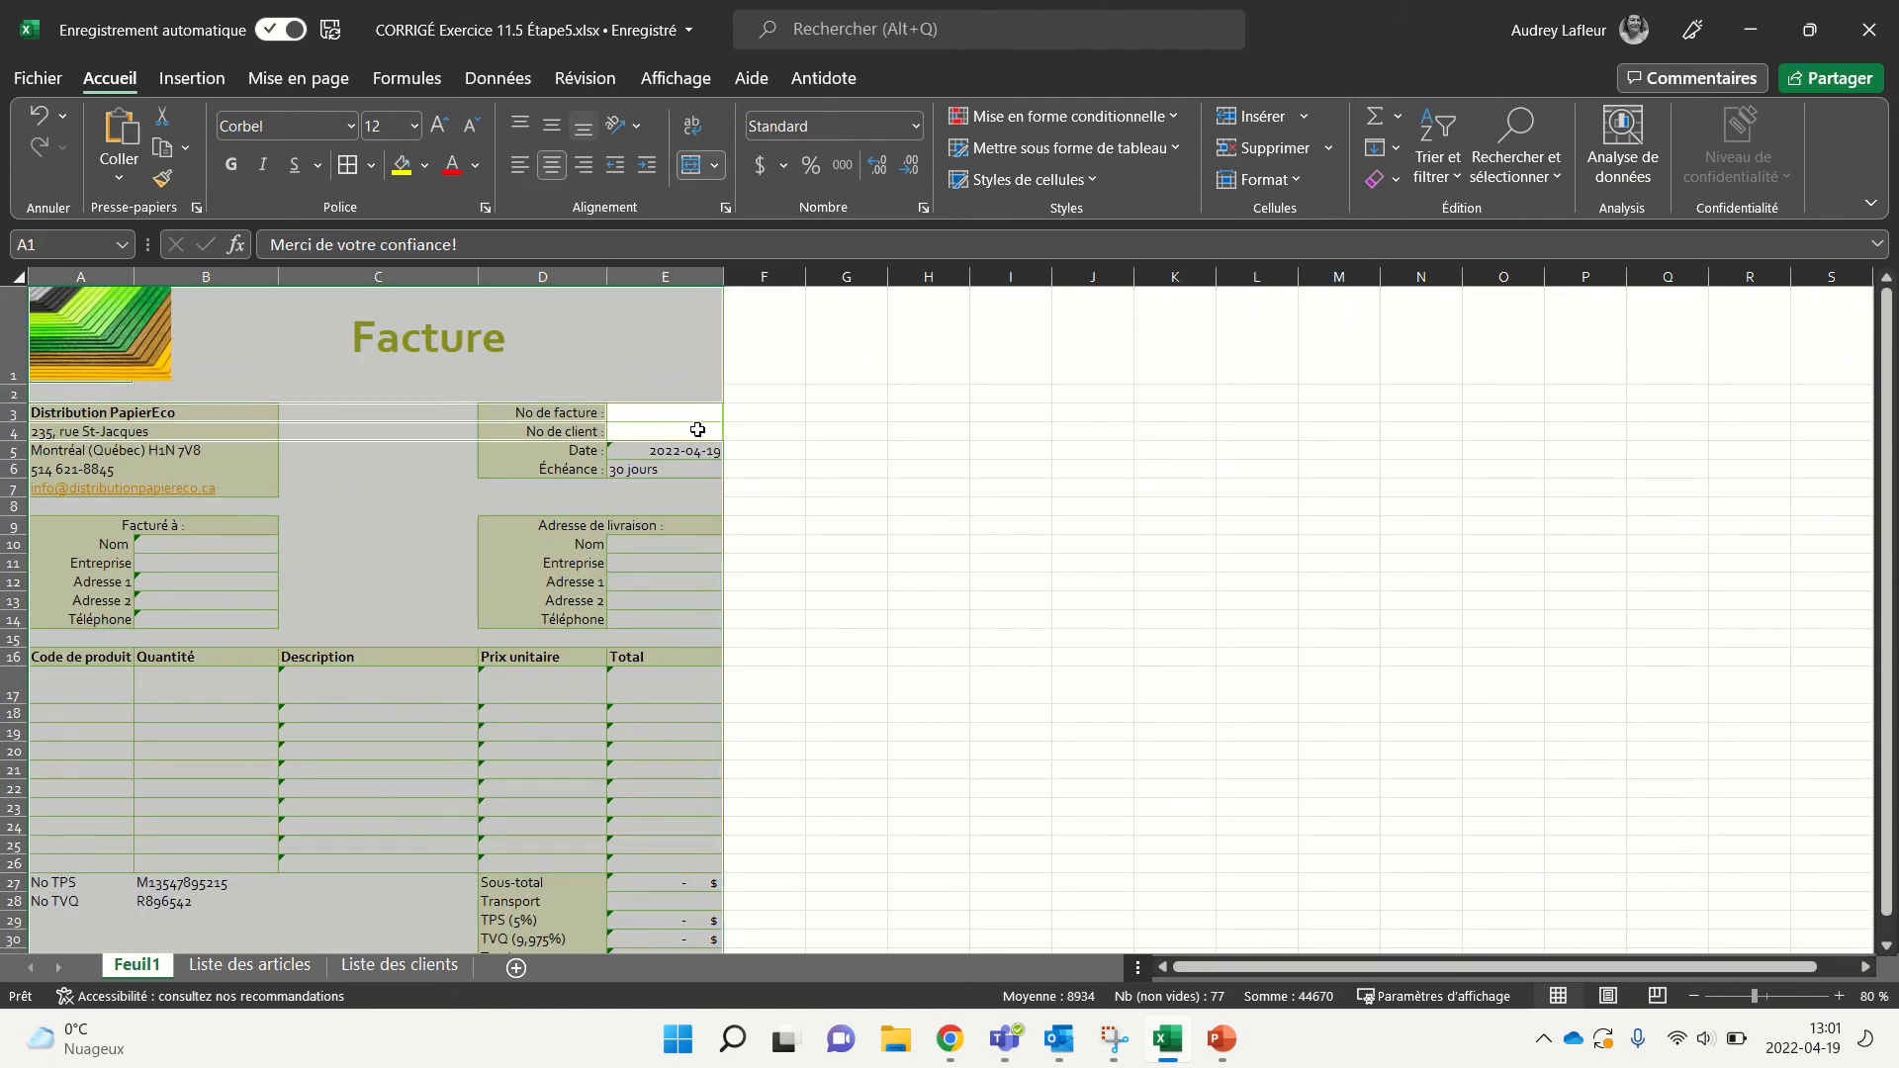
scroll(680, 433, down, 1)
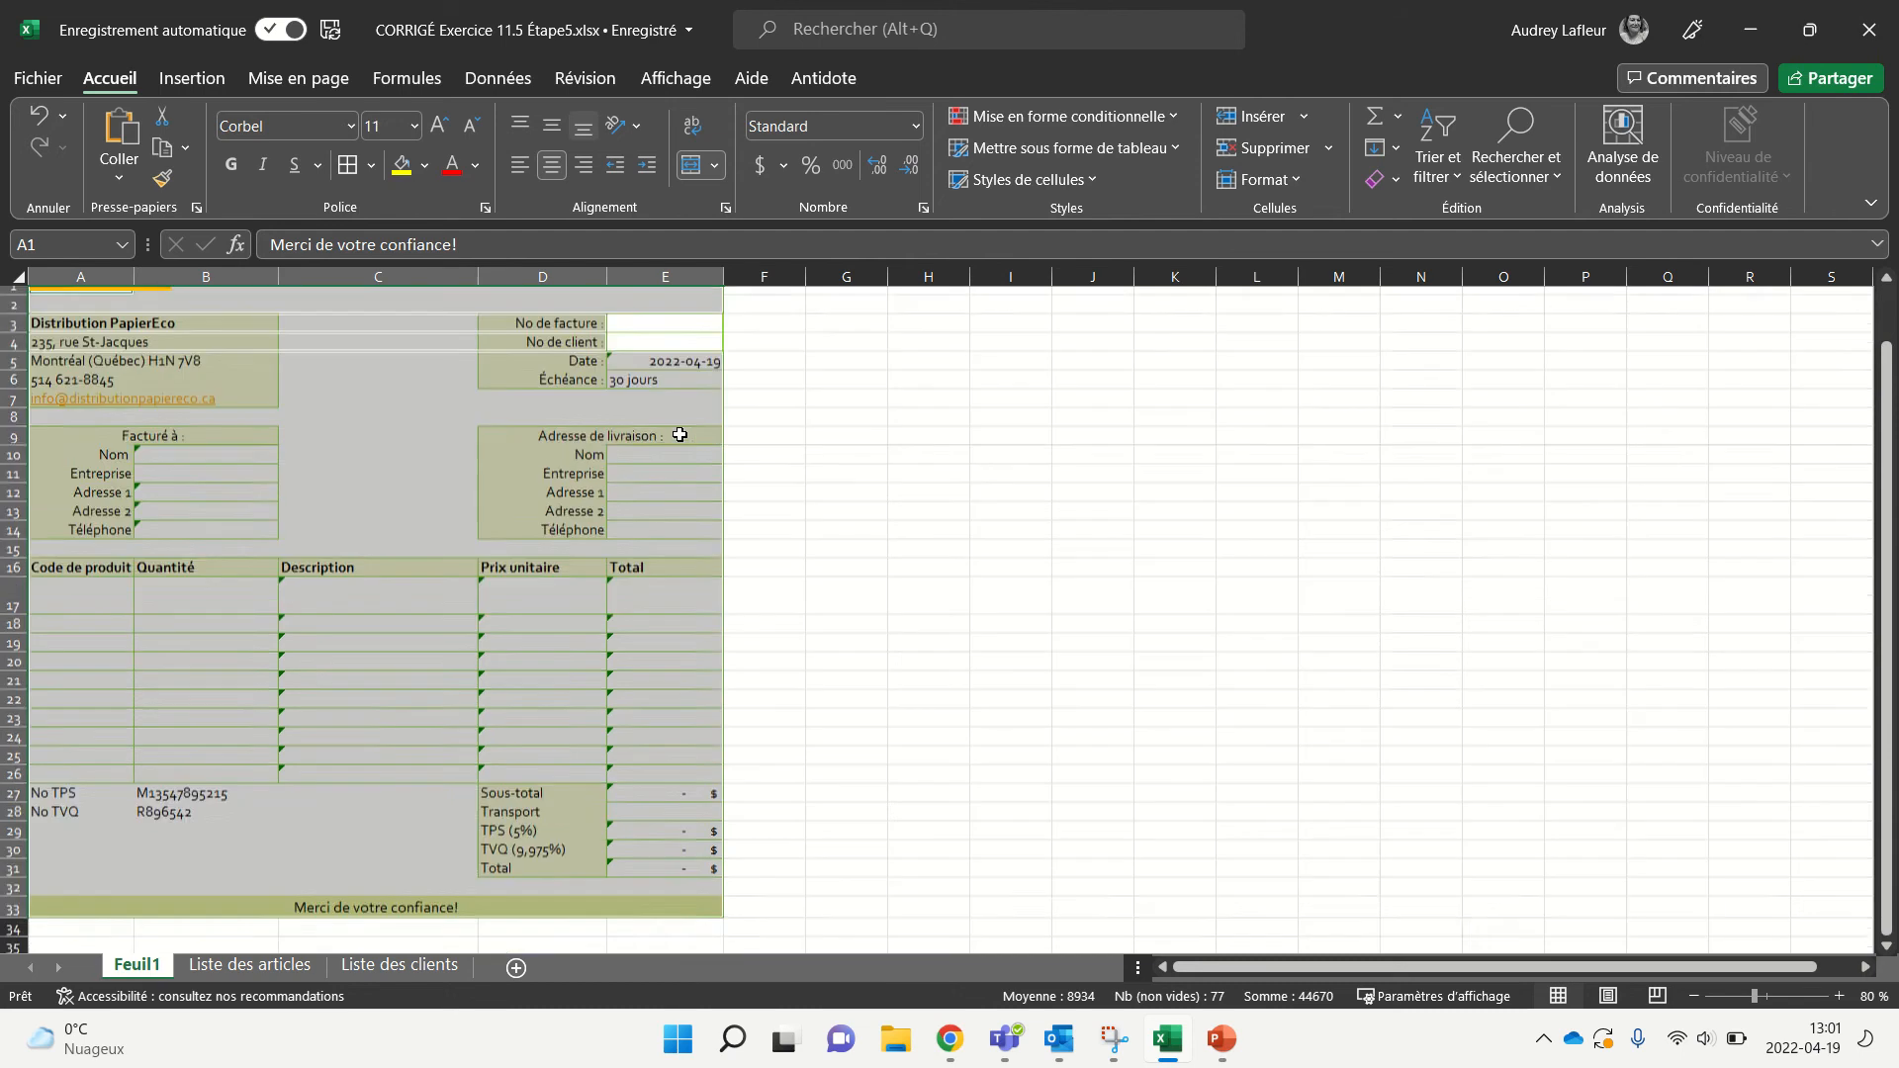
ctrl+click(78, 546)
drag(78, 546, 187, 729)
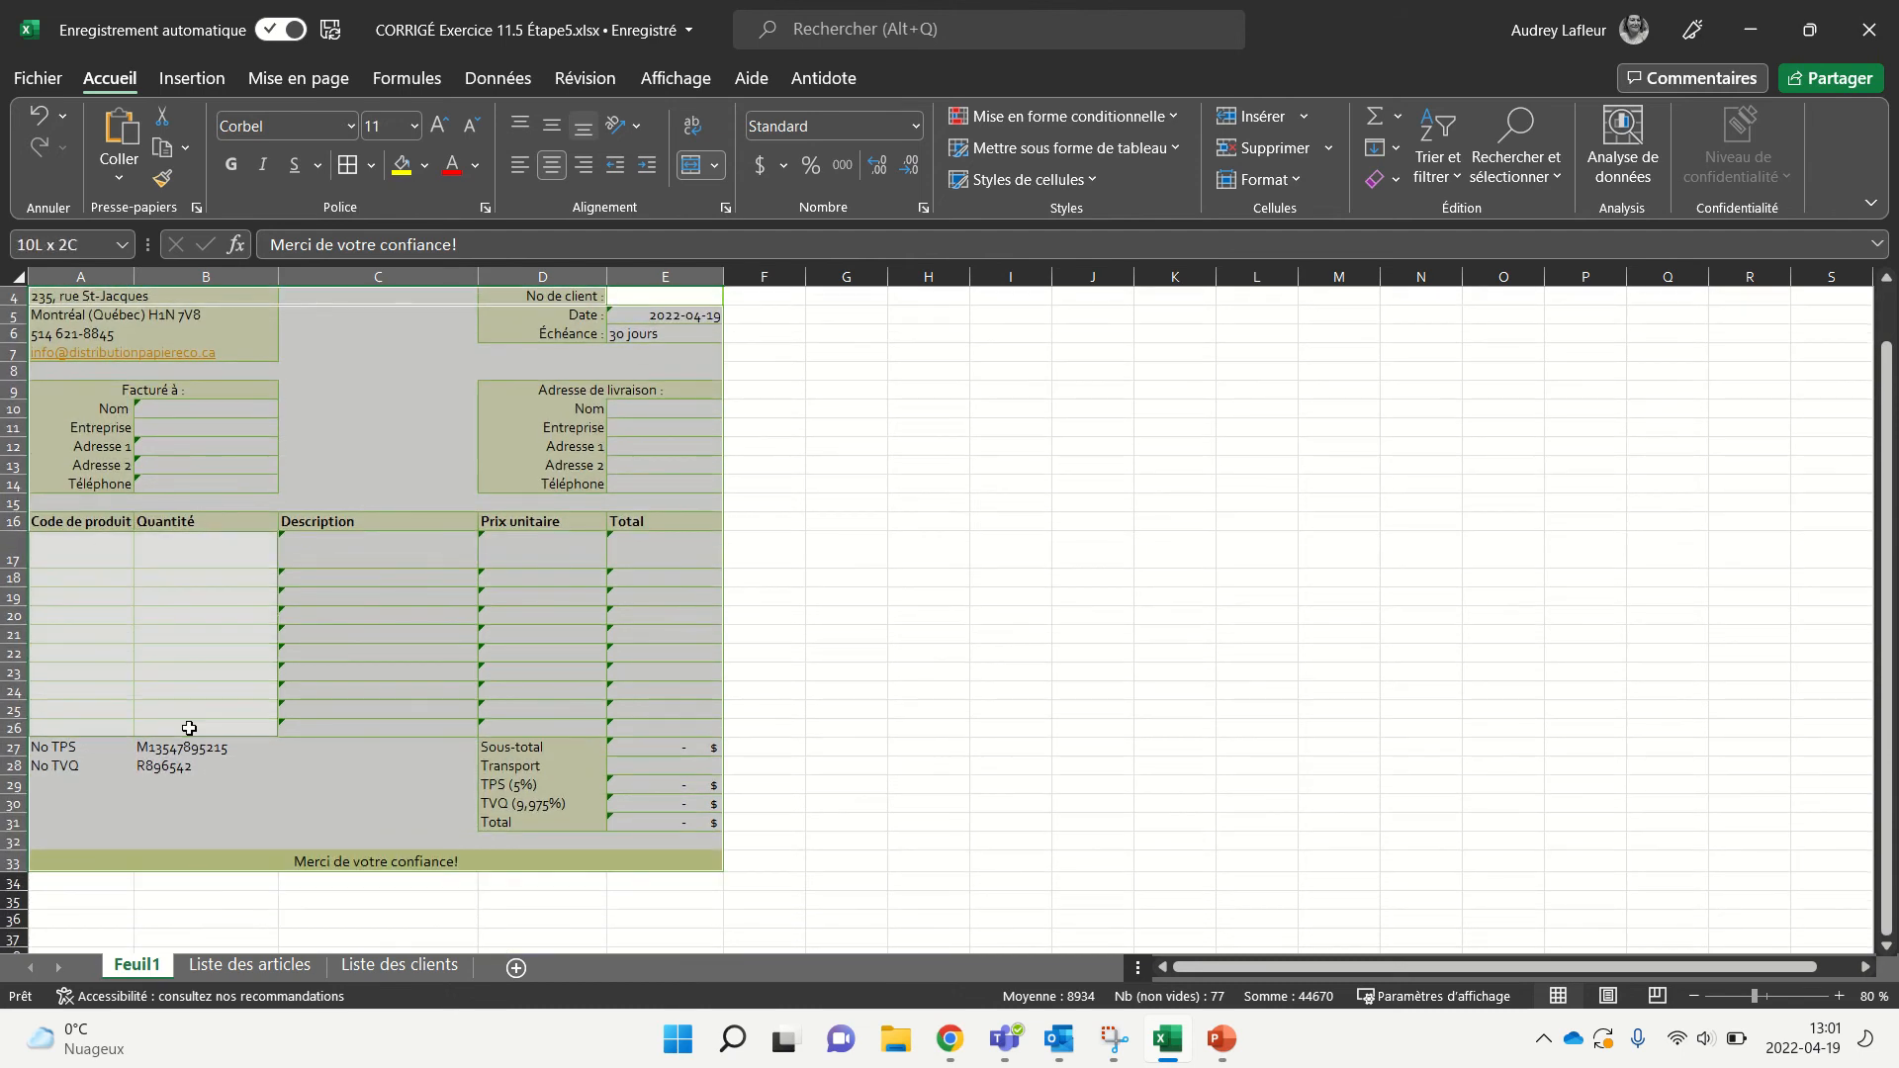
ctrl+click(648, 768)
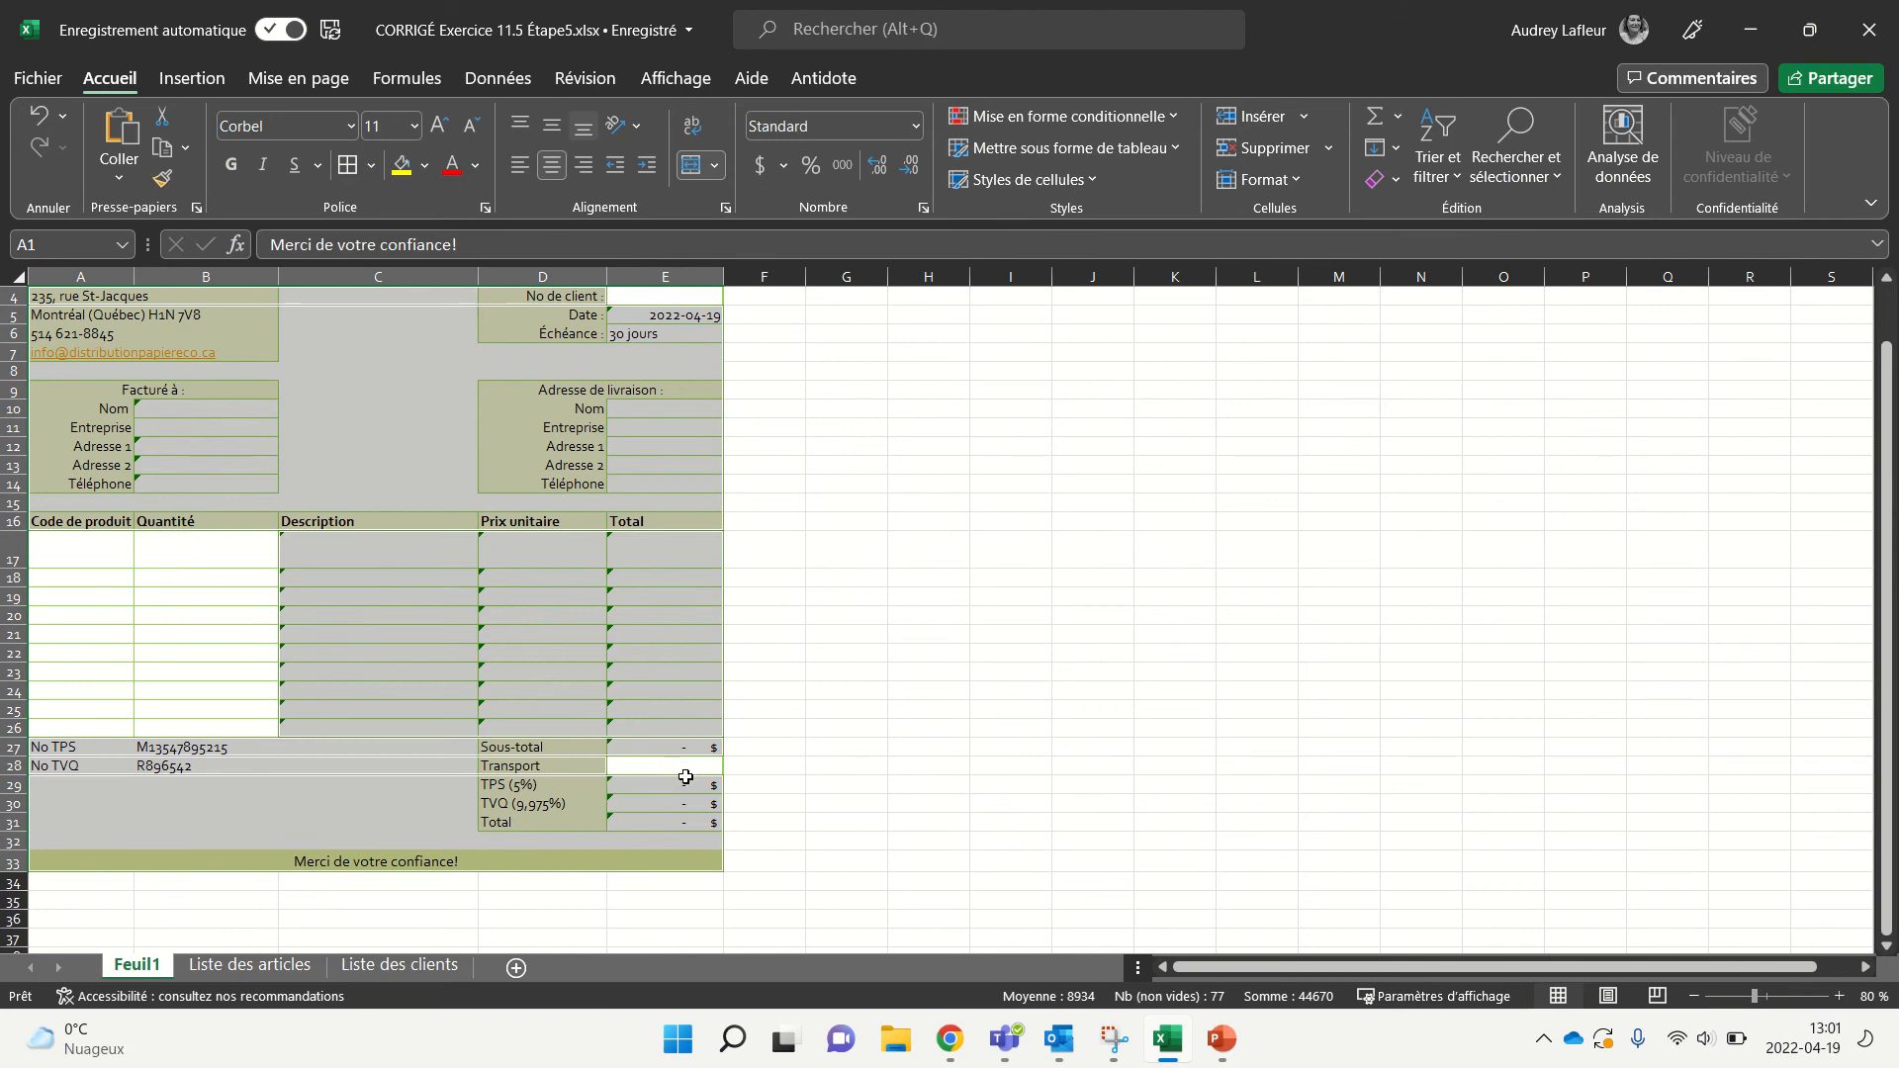
scroll(685, 777, up, 1)
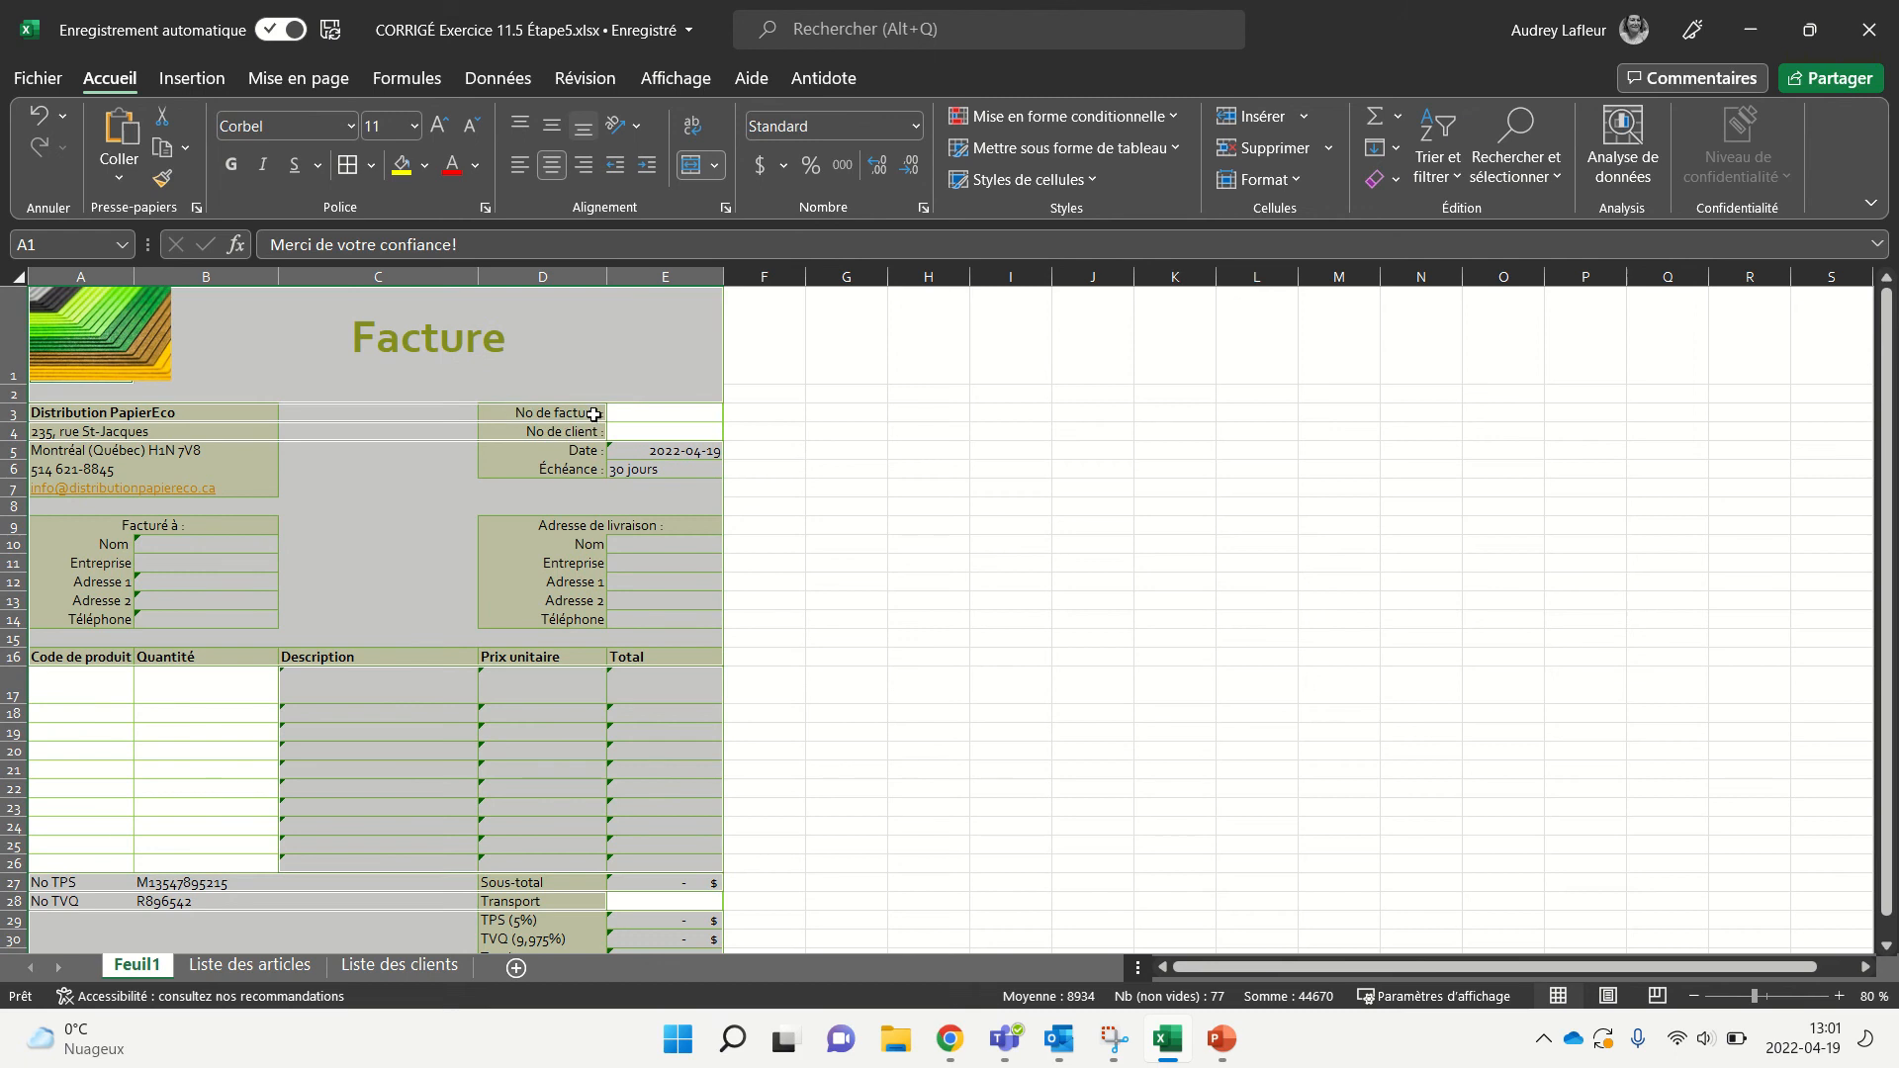
scroll(636, 534, down, 2)
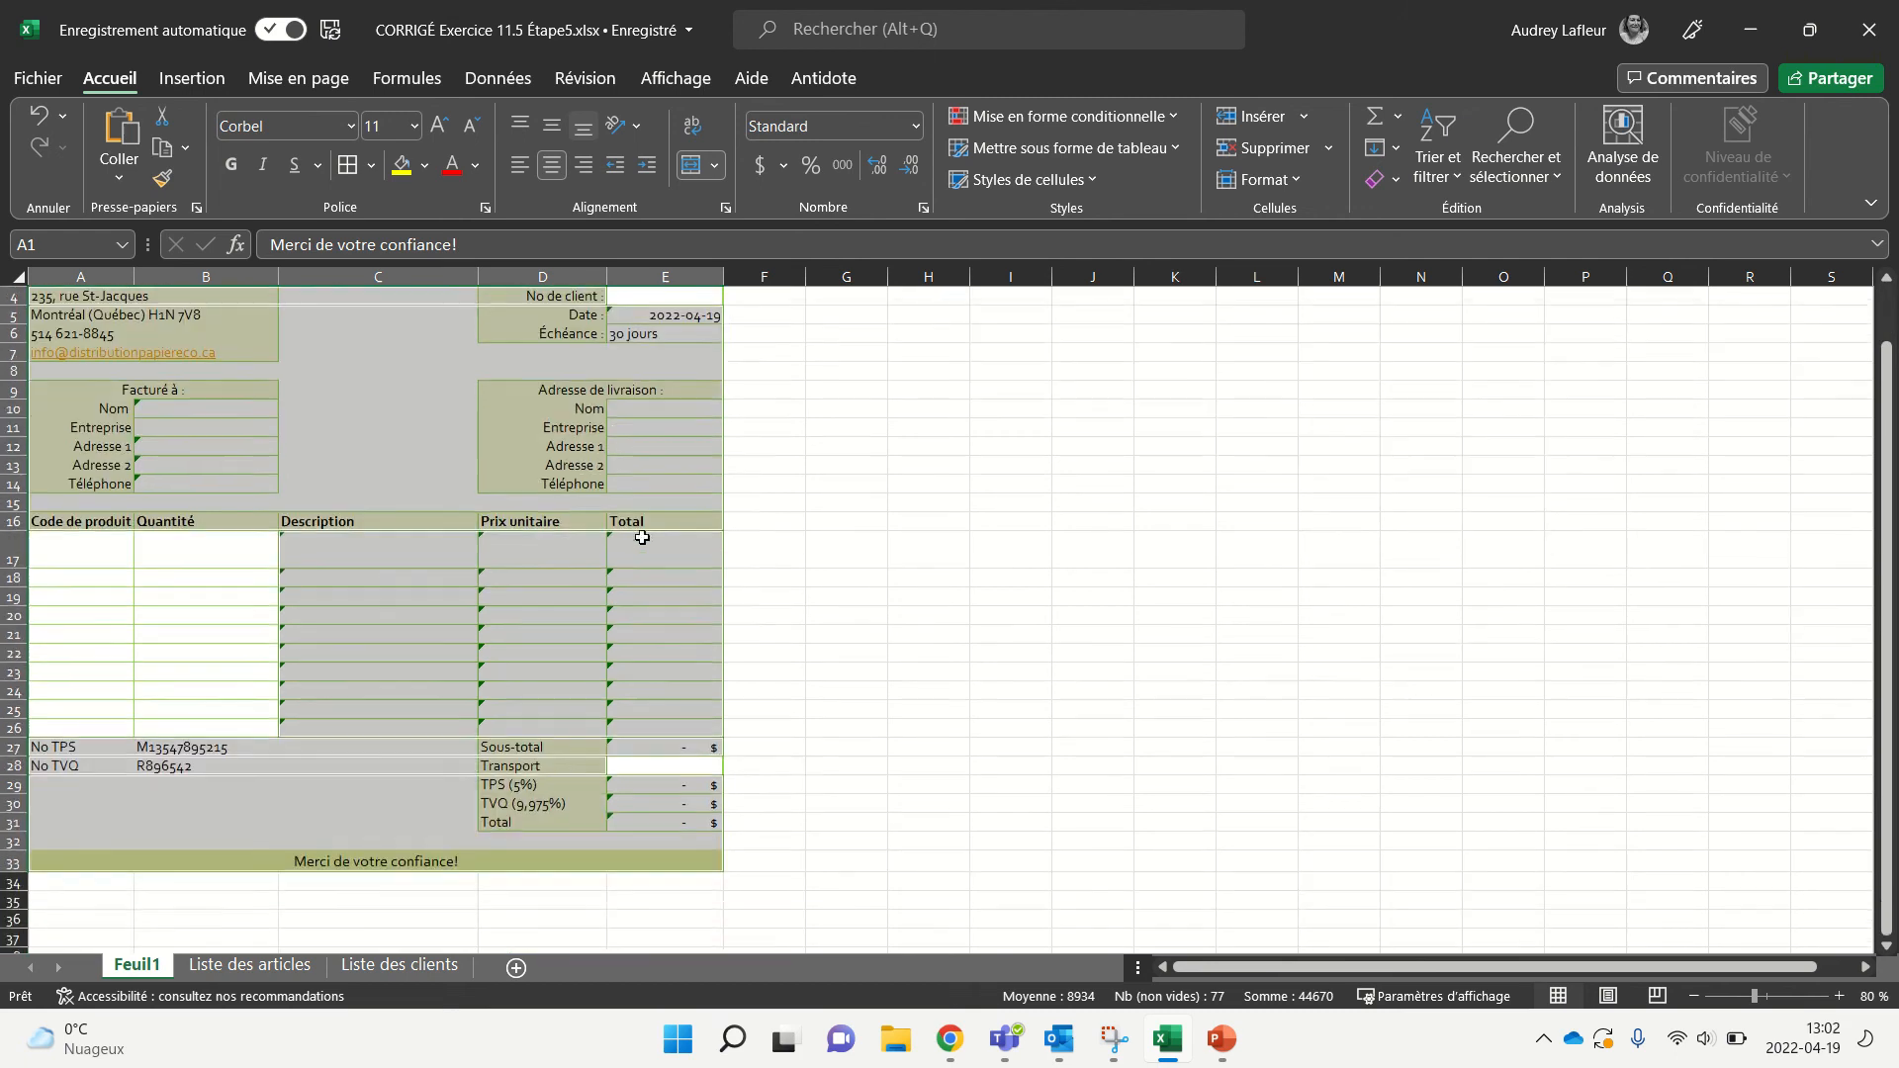
scroll(594, 523, up, 1)
scroll(594, 524, up, 1)
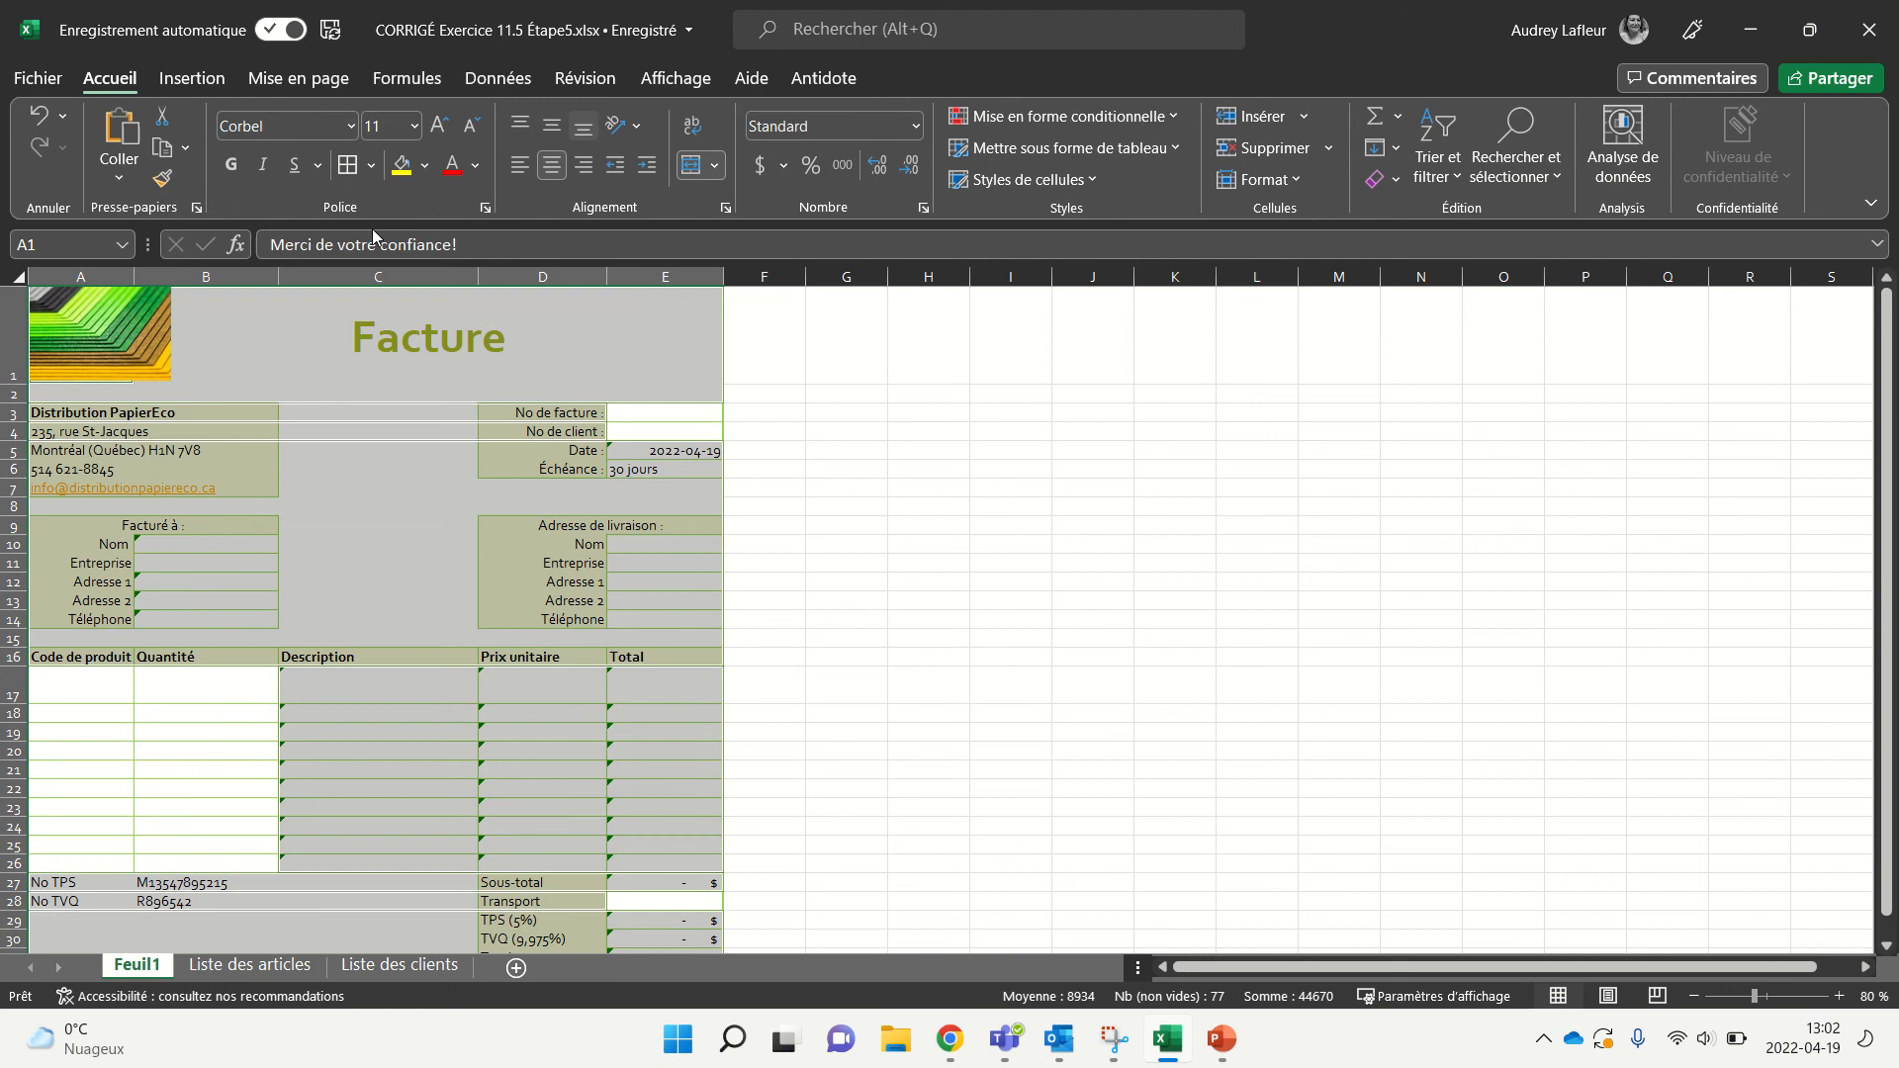
click(485, 208)
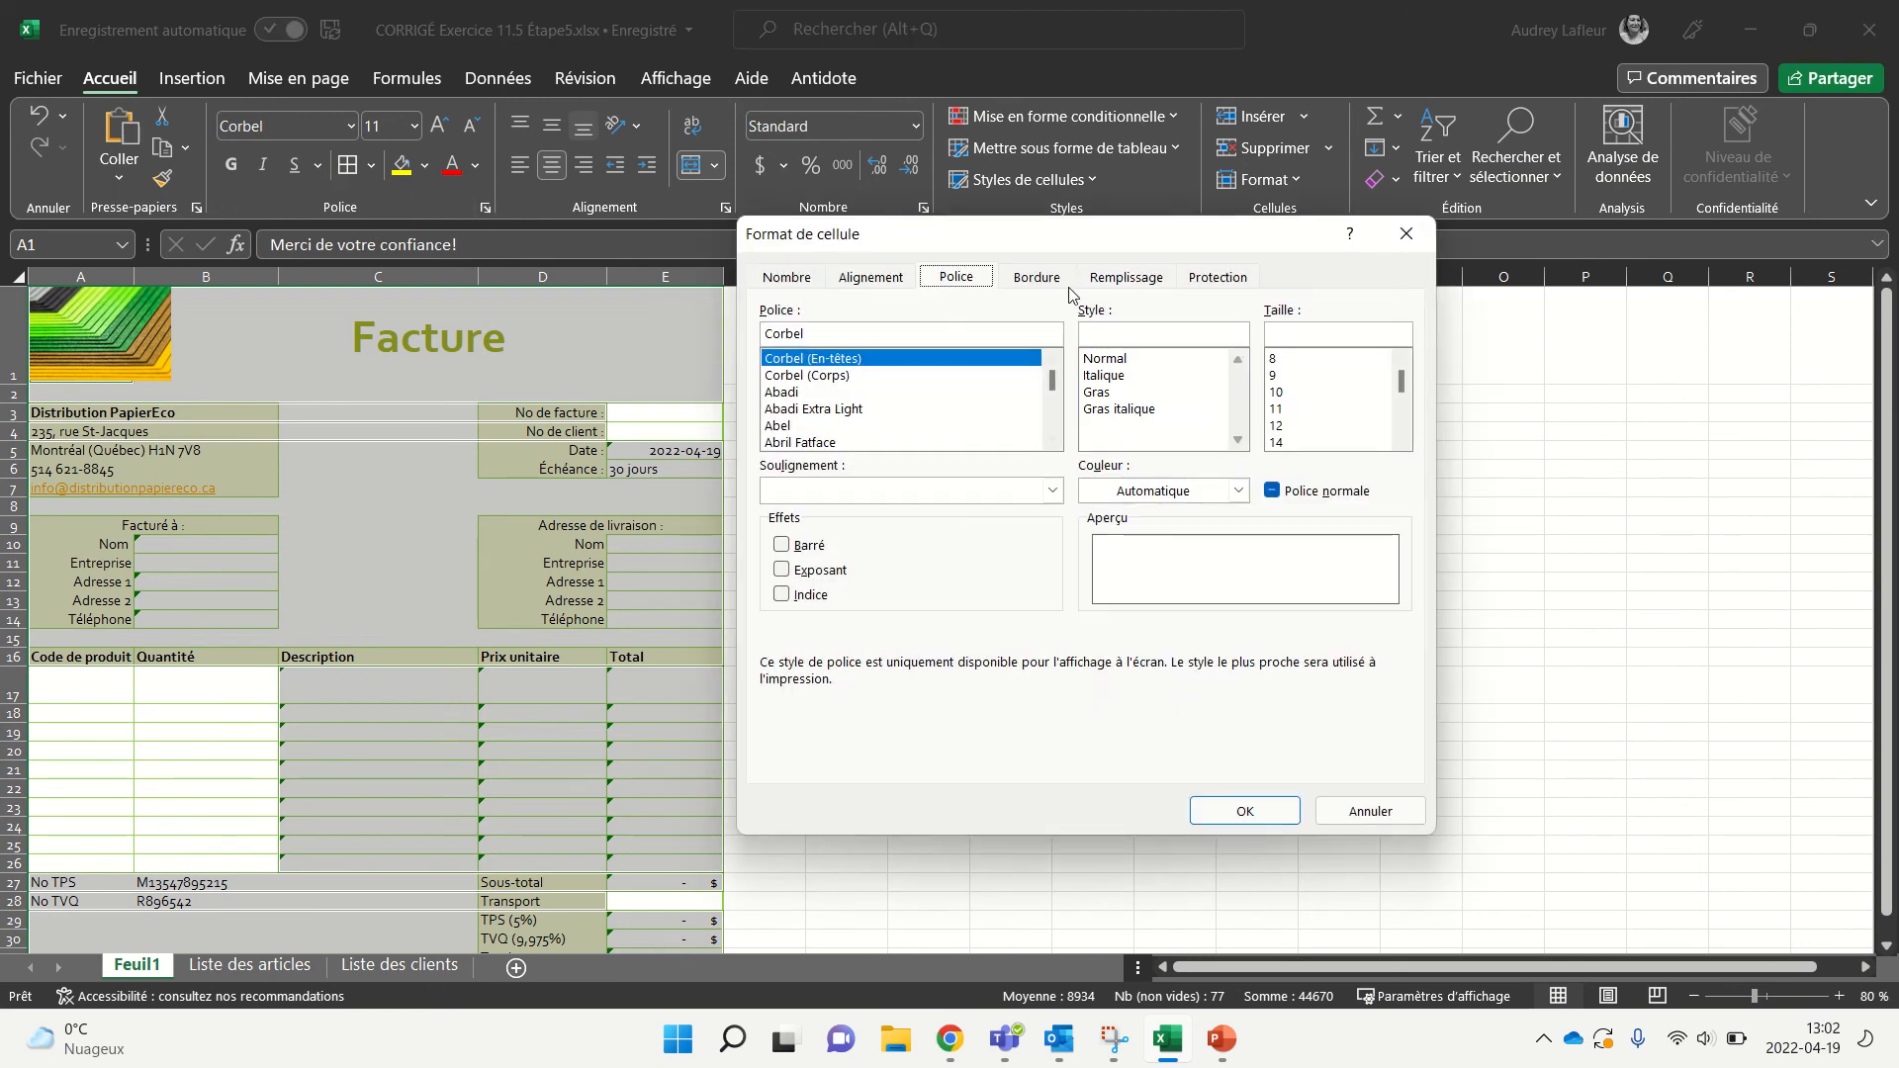
click(1243, 287)
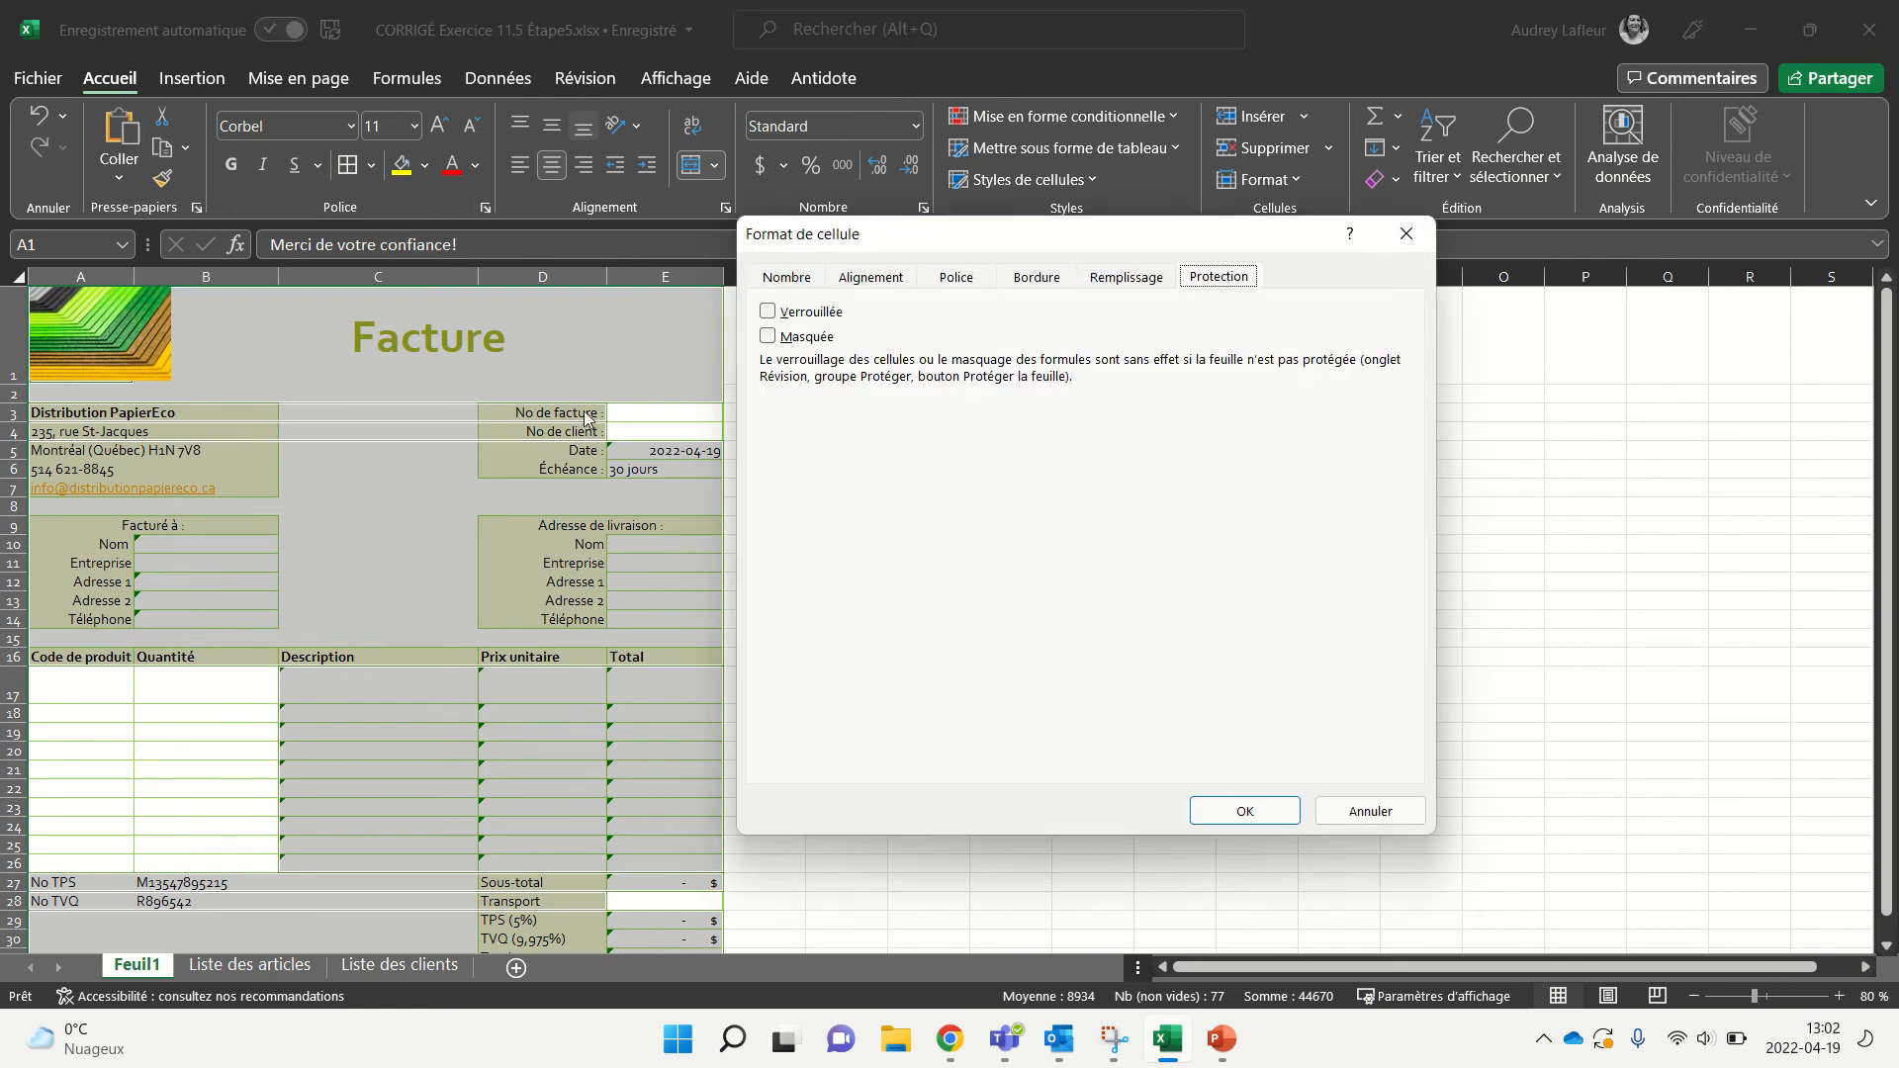
click(778, 318)
click(1252, 815)
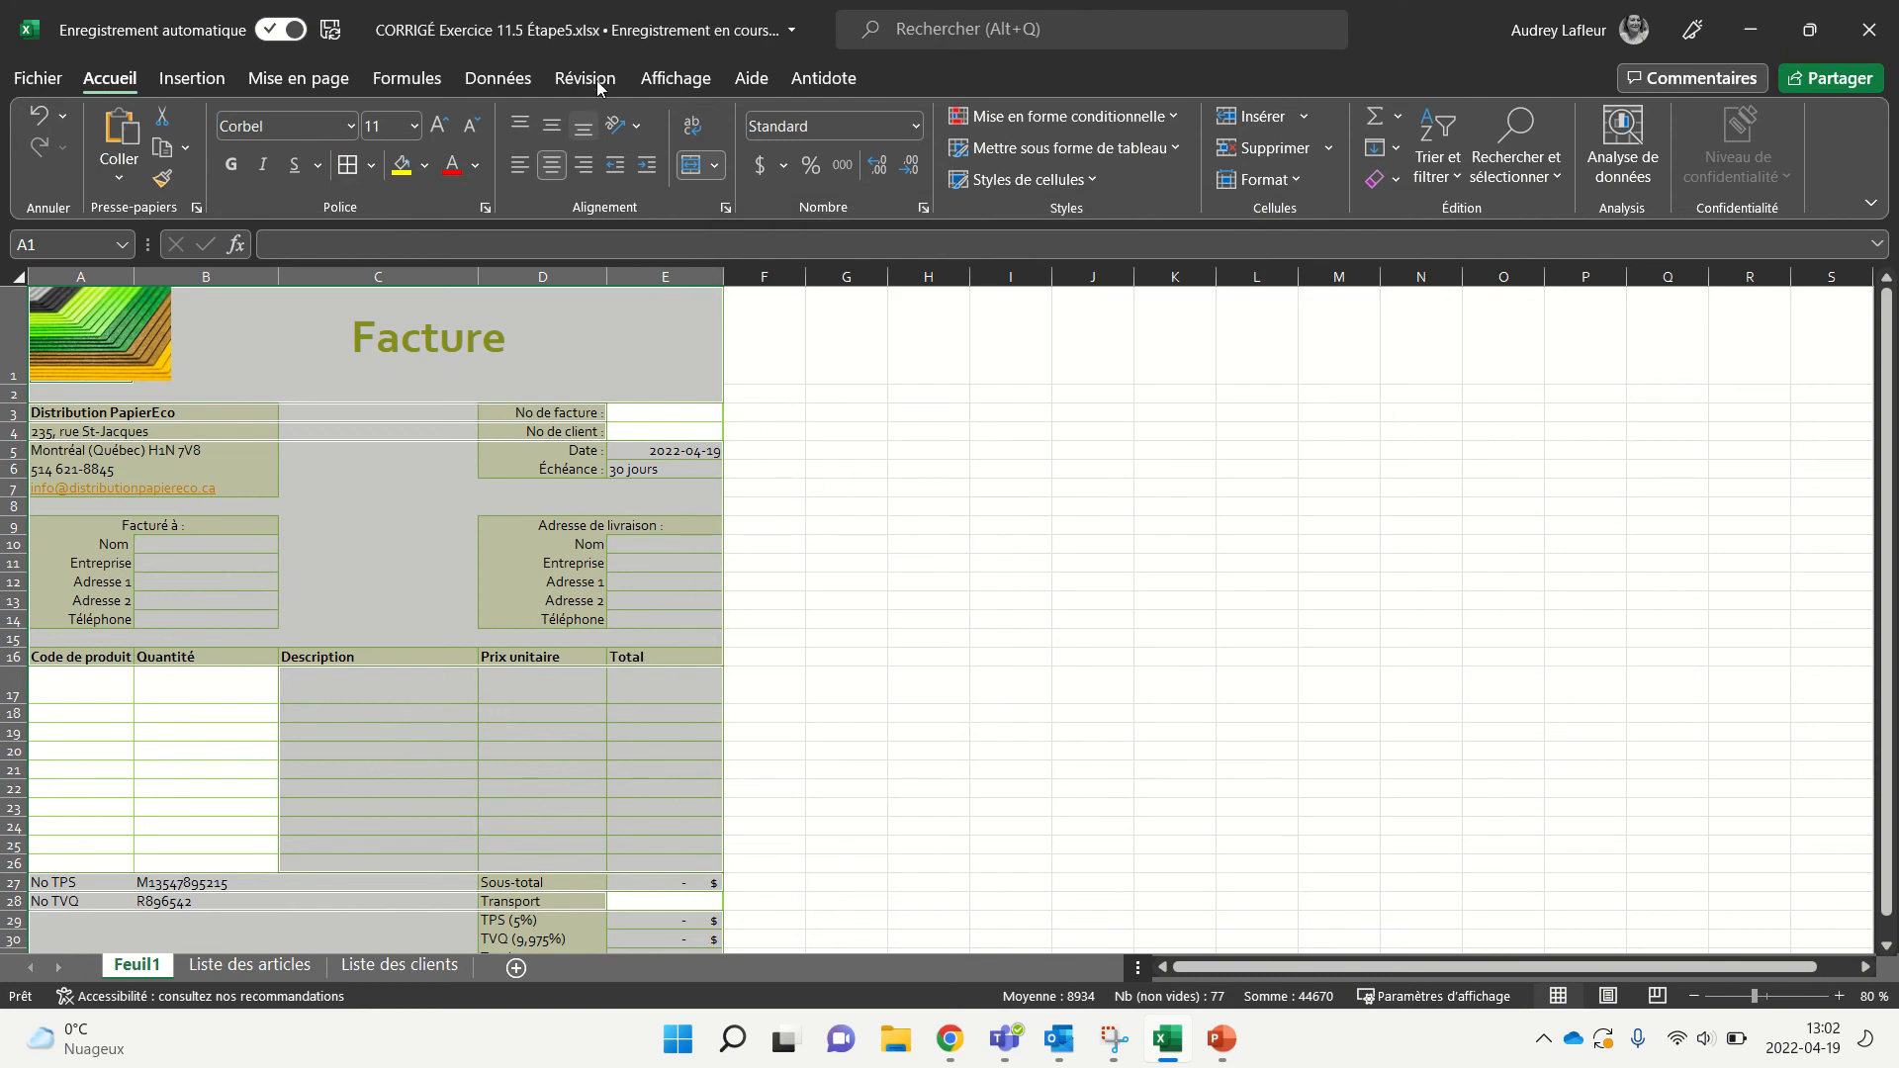
Protect the sheet and its locked cells without a password, allowing only the selection of unlocked cells
click(612, 321)
click(590, 79)
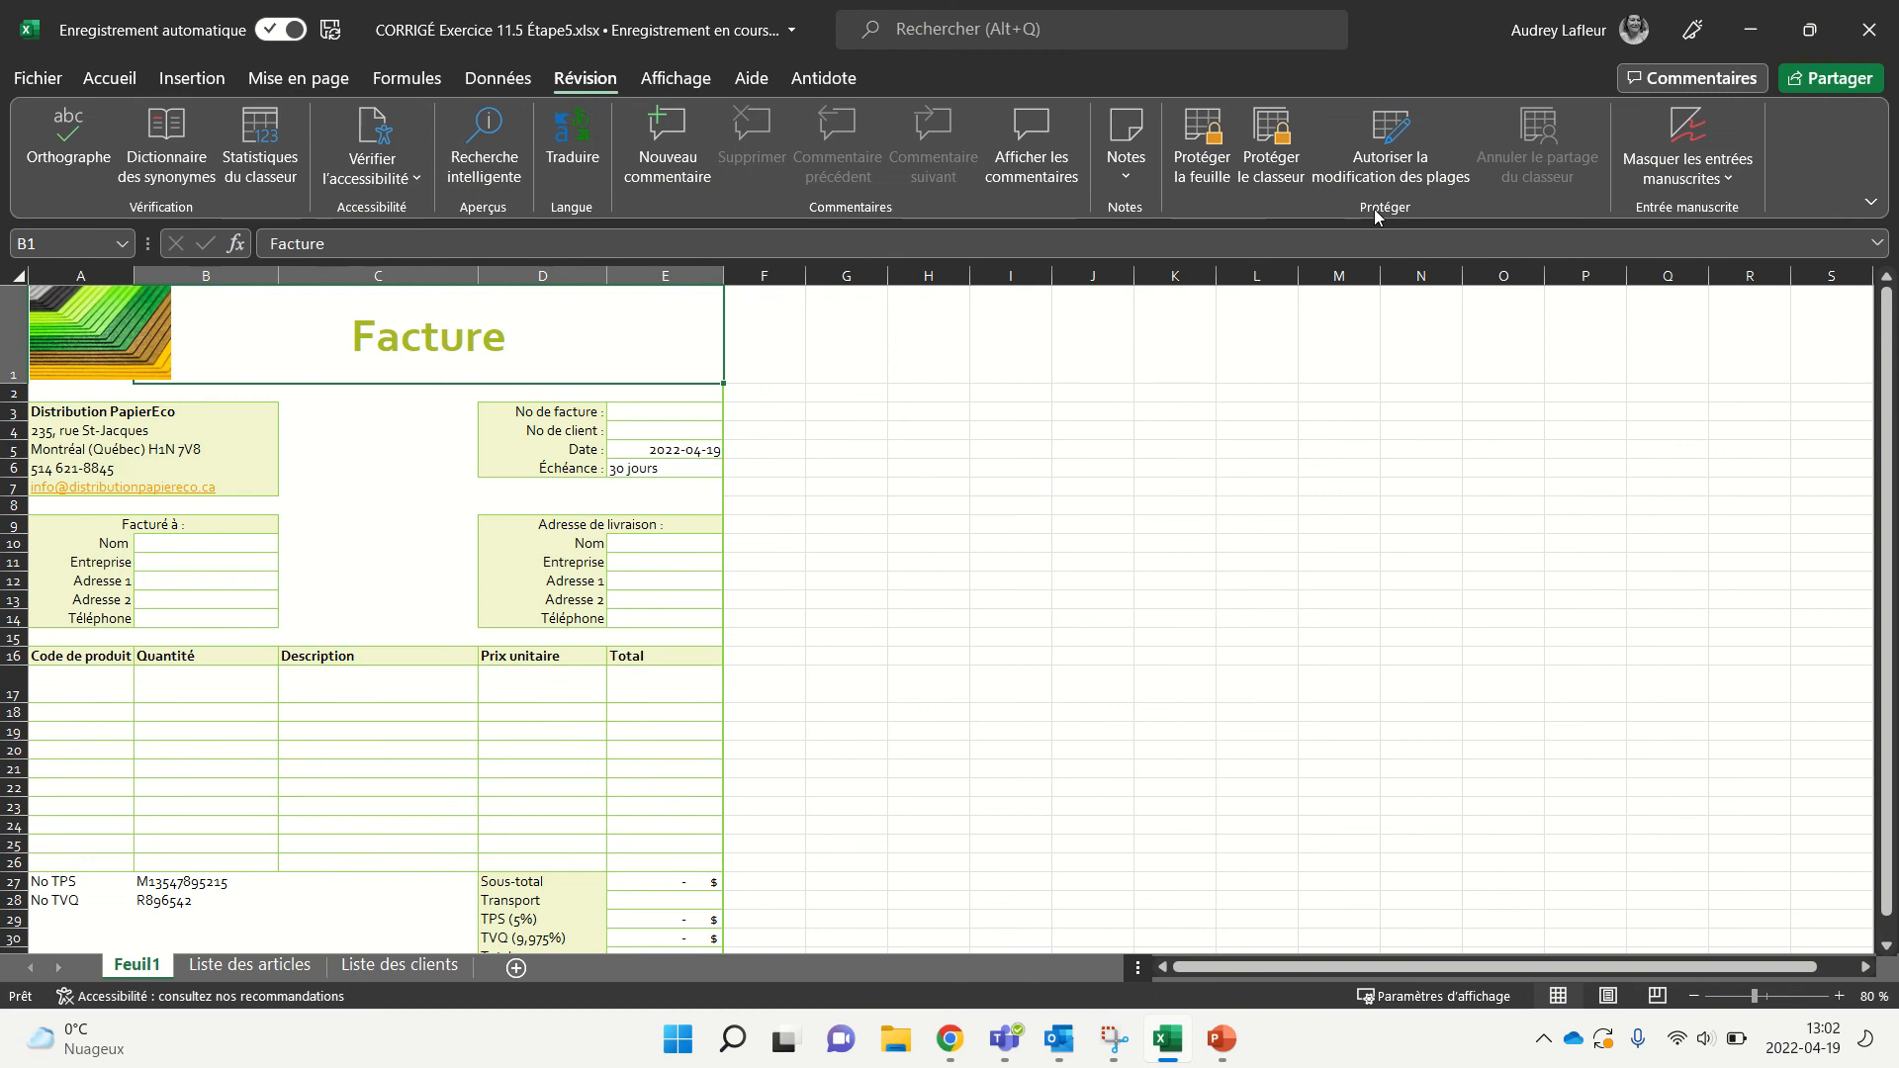
click(1199, 161)
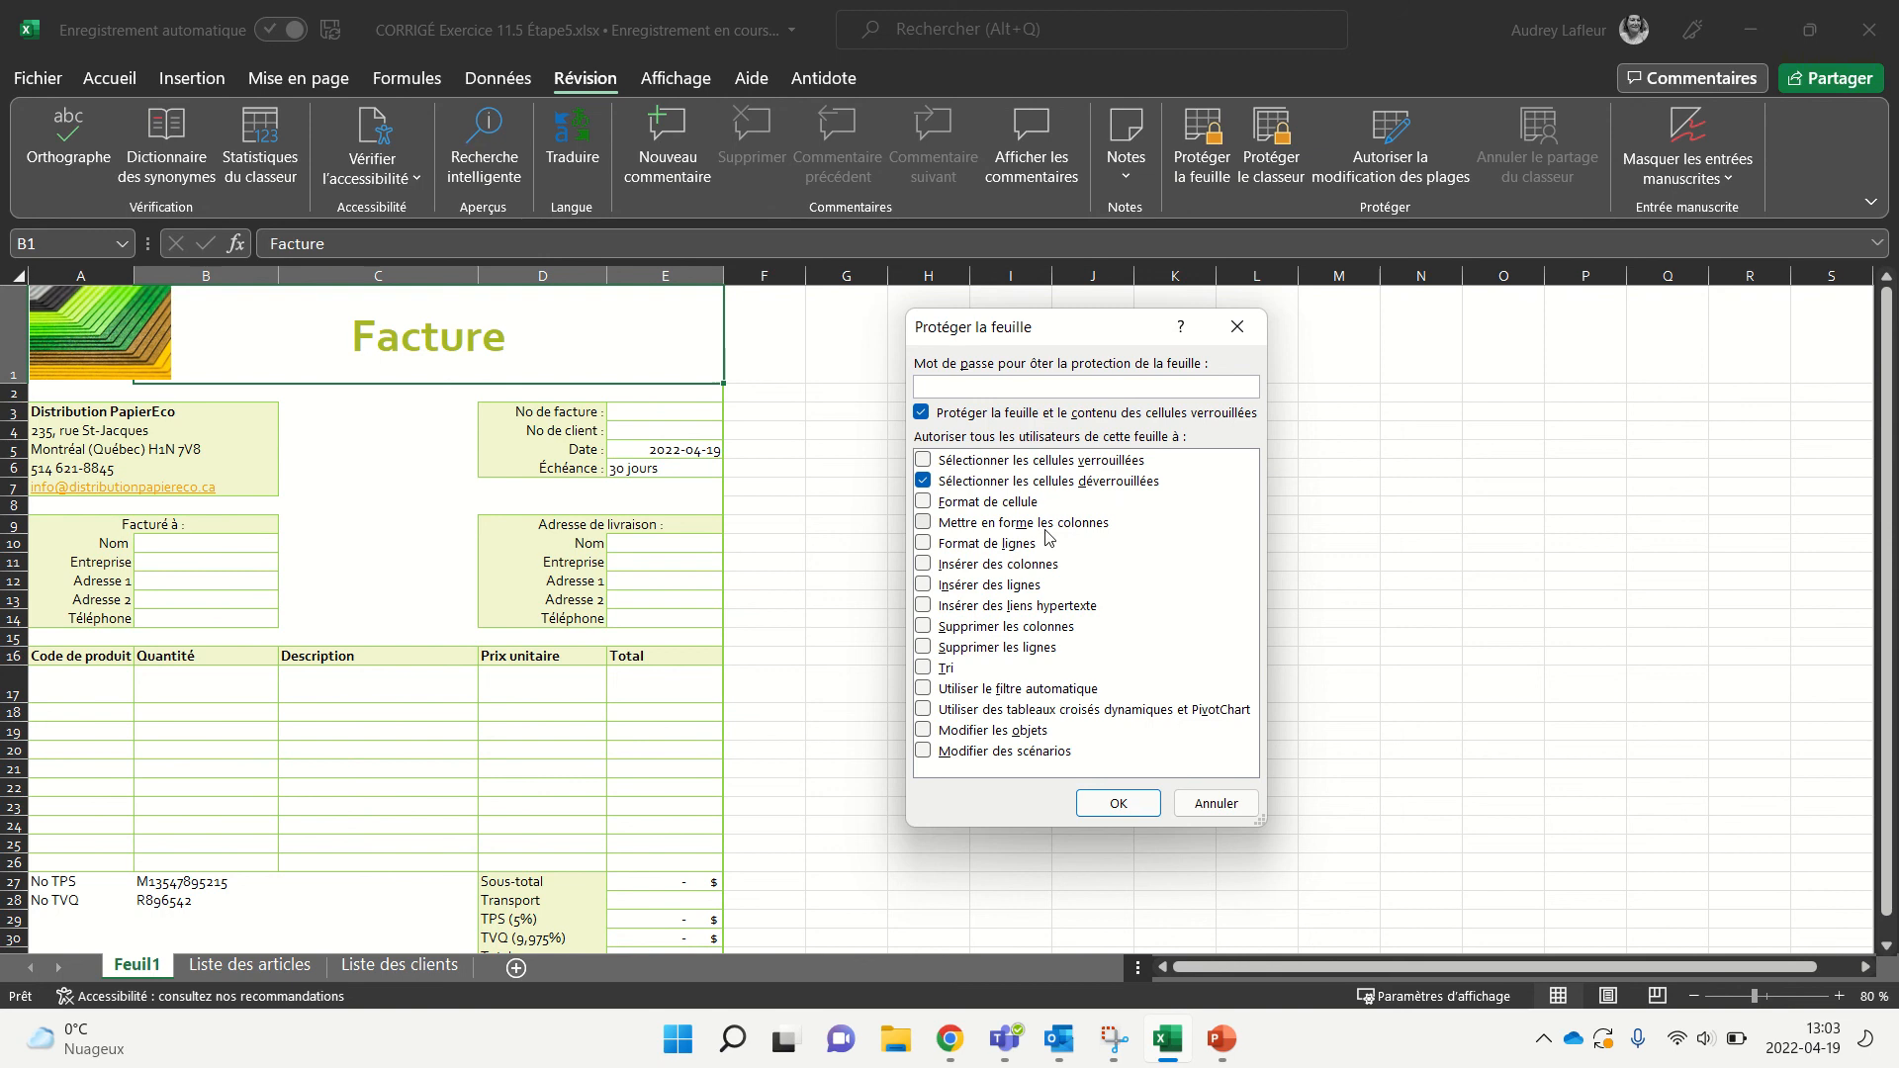
click(1118, 804)
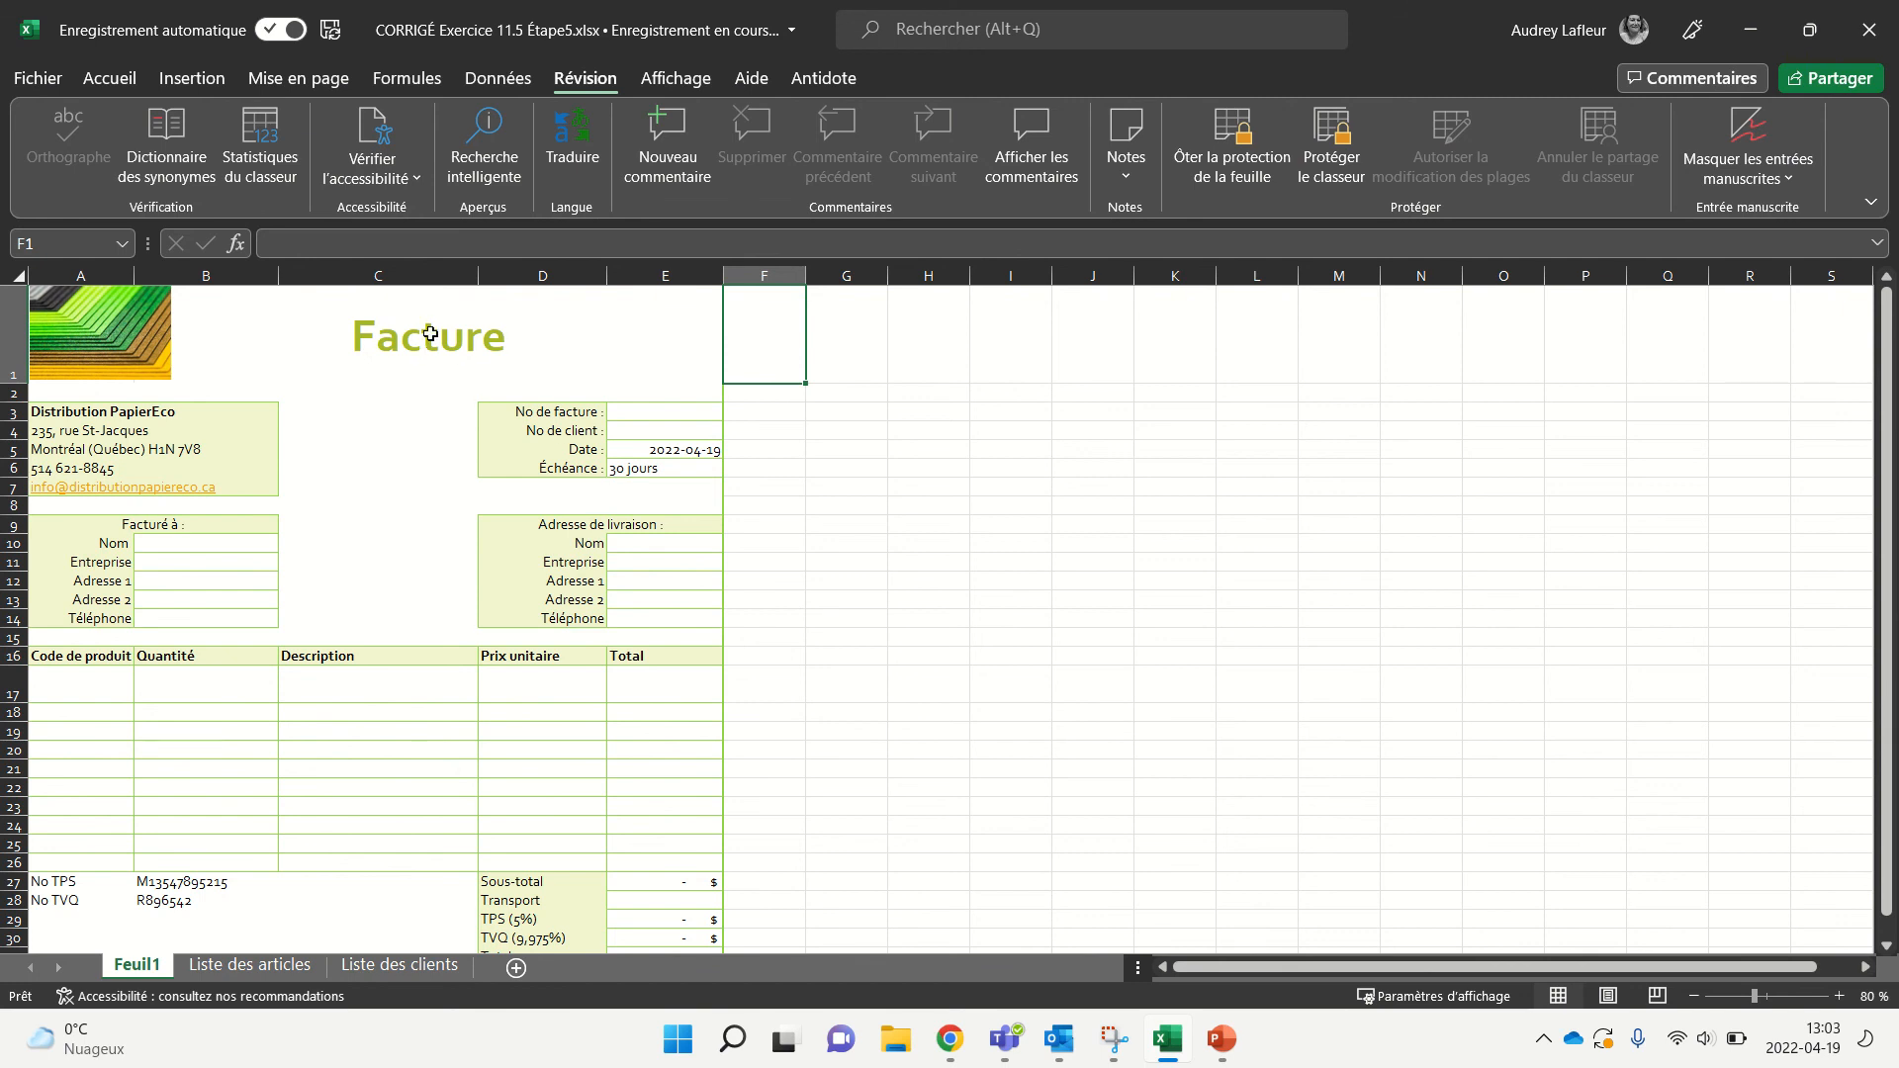
Test the protection by trying to edit the title and company block, then selecting the product code and quantity cells
double_click(331, 346)
double_click(258, 445)
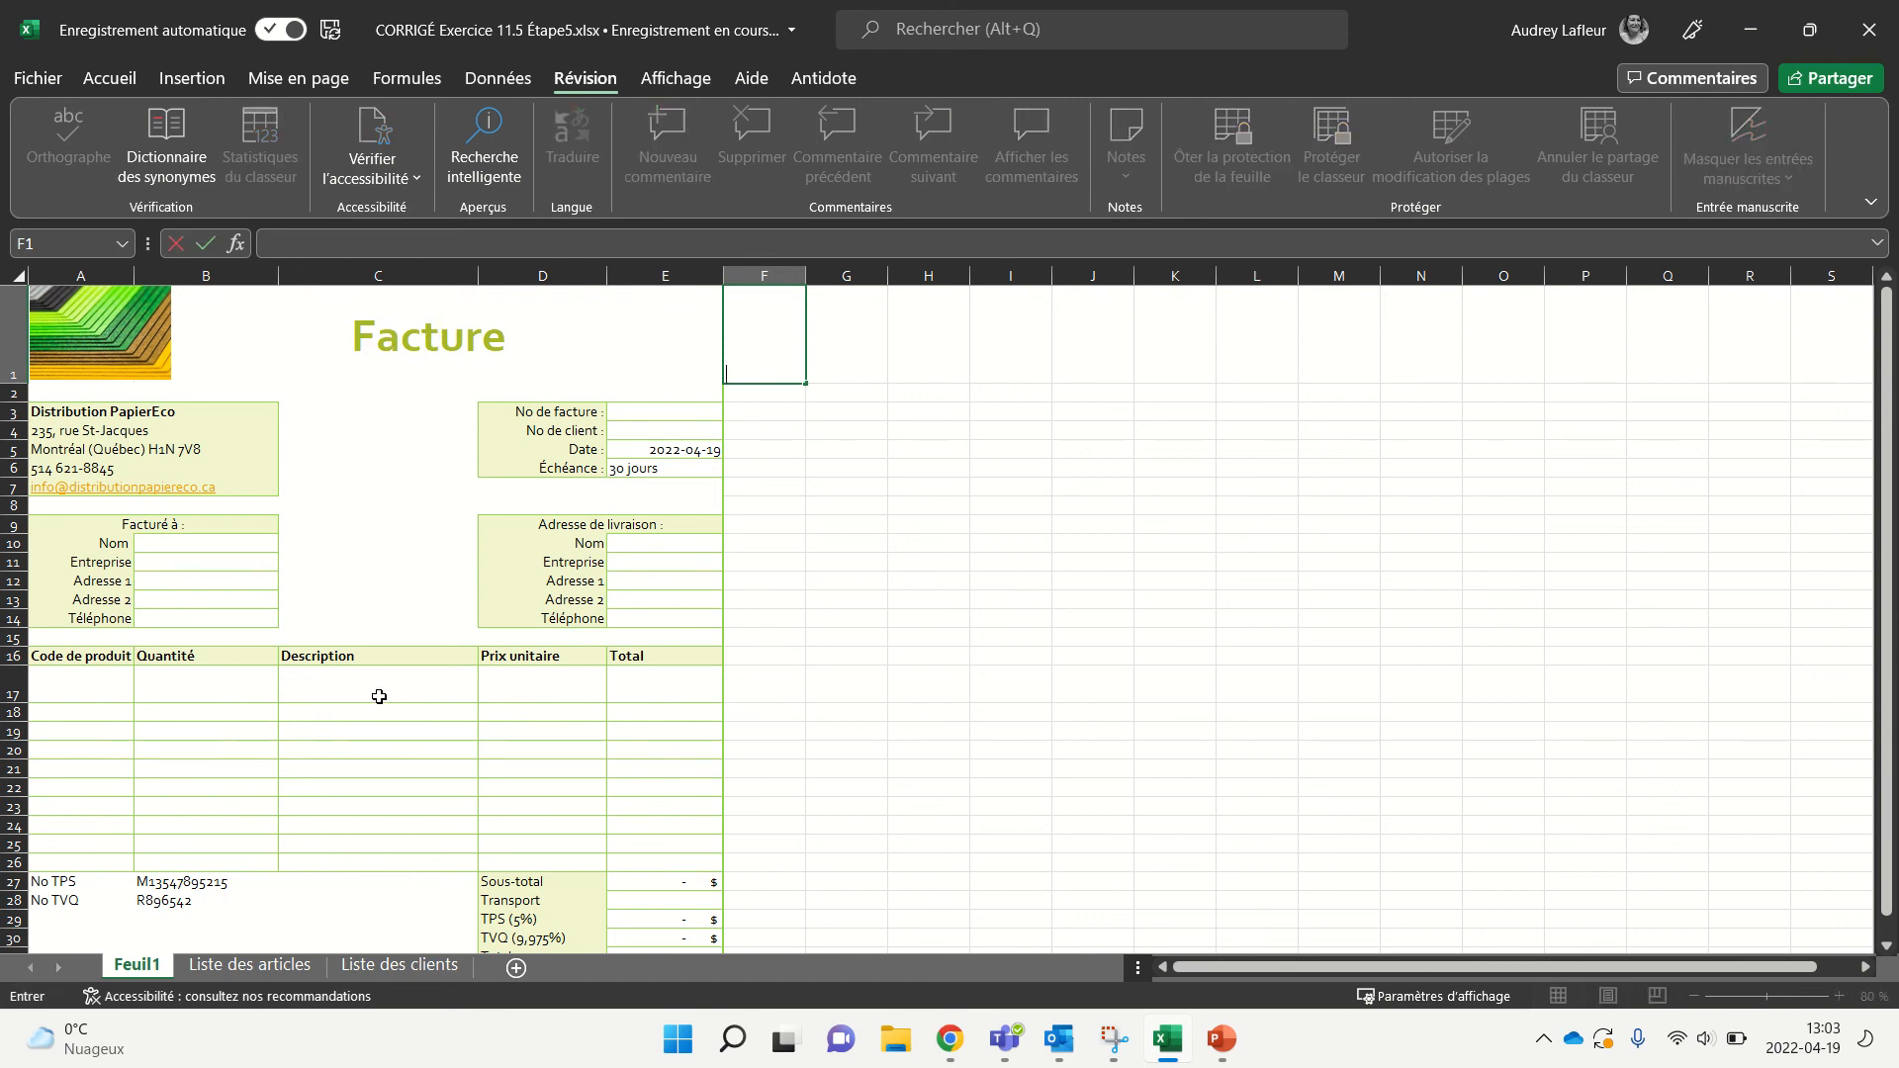
click(220, 752)
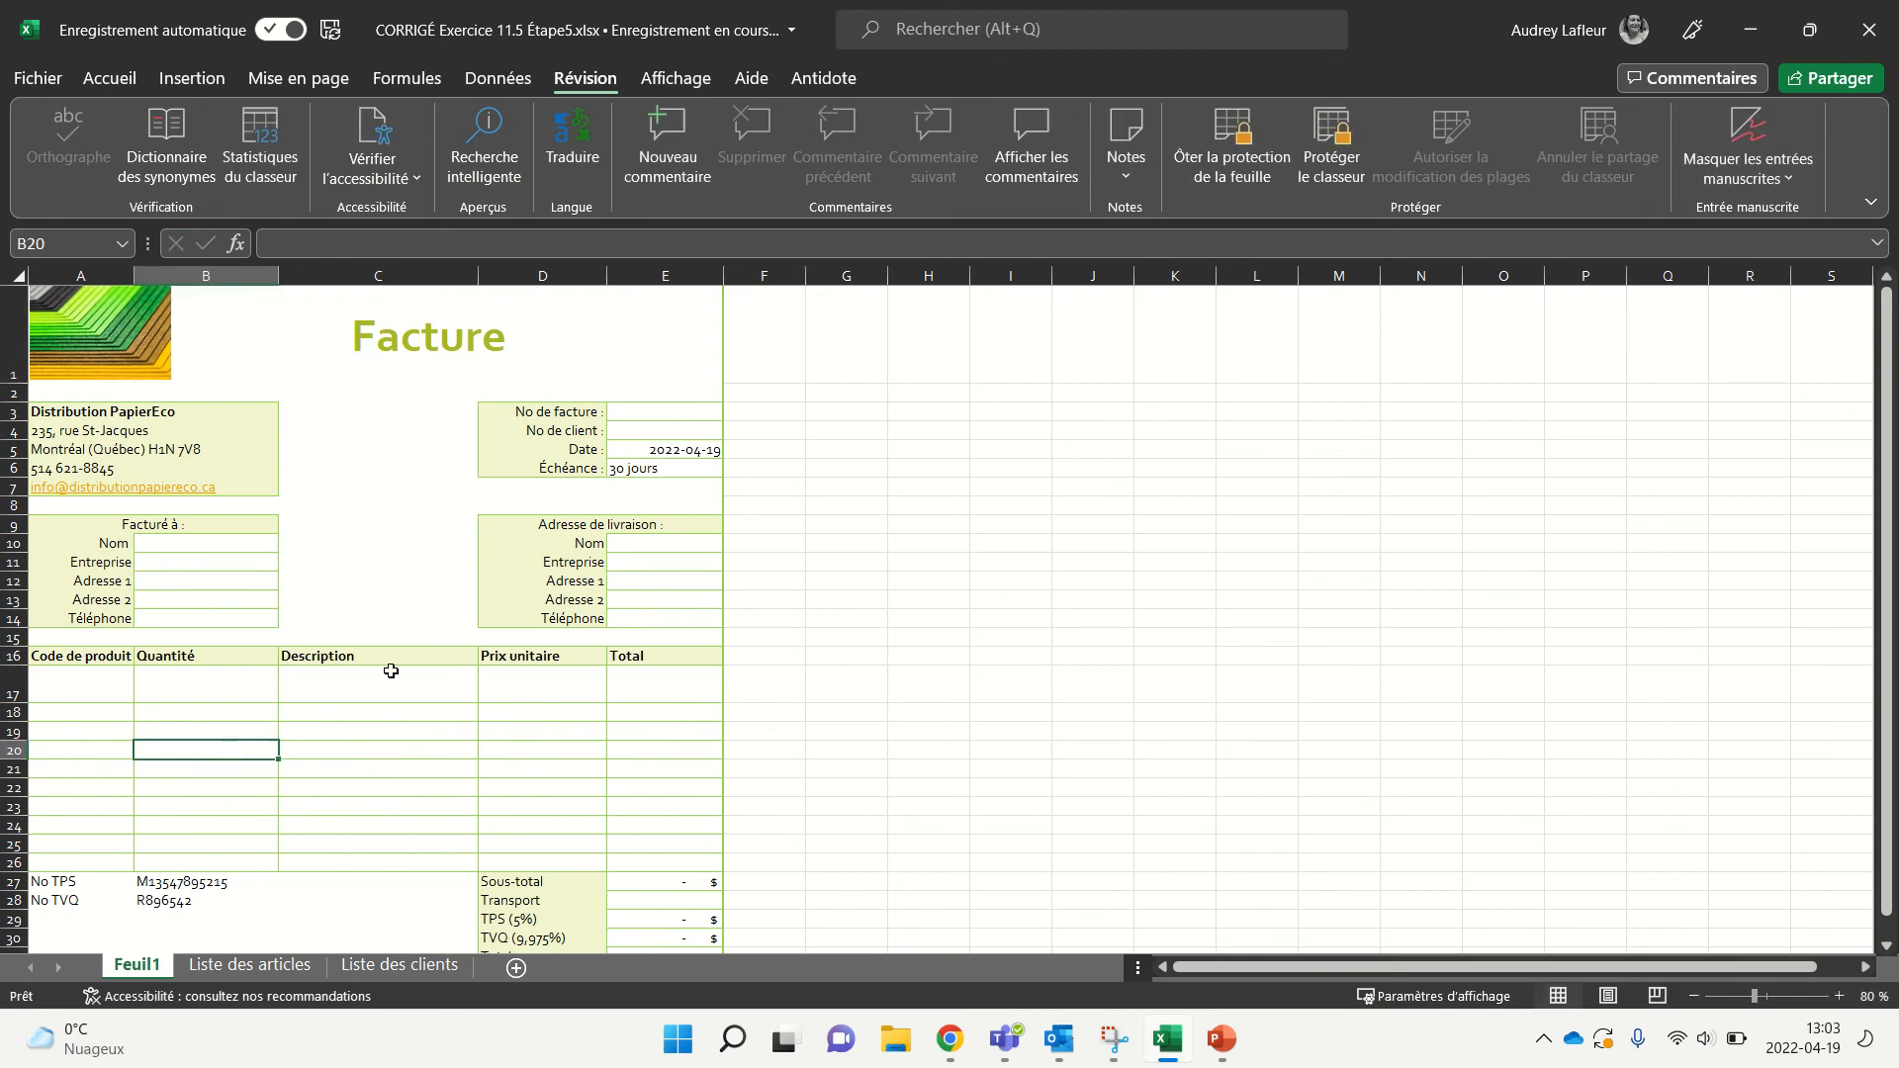
drag(85, 683, 204, 878)
drag(94, 685, 222, 868)
double_click(181, 678)
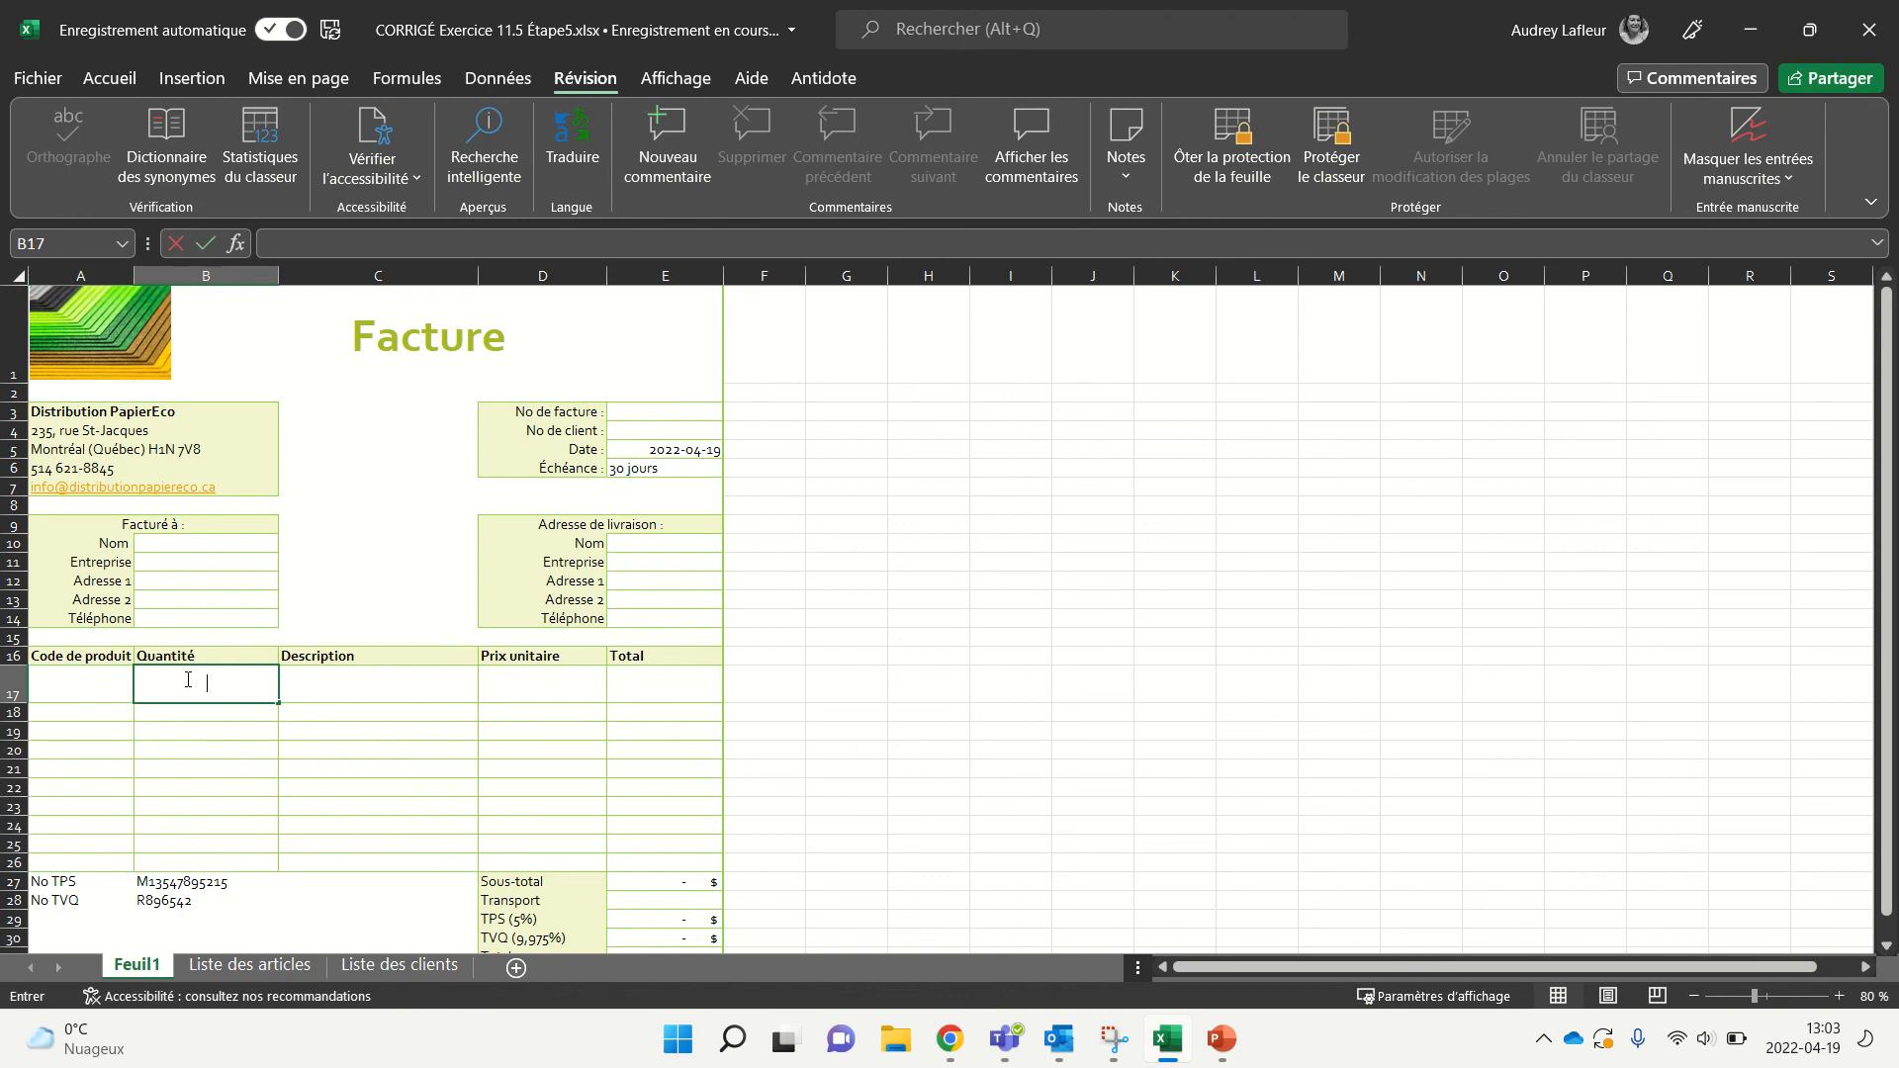
Fill the first invoice line with product code 0001 and quantity 2
click(88, 684)
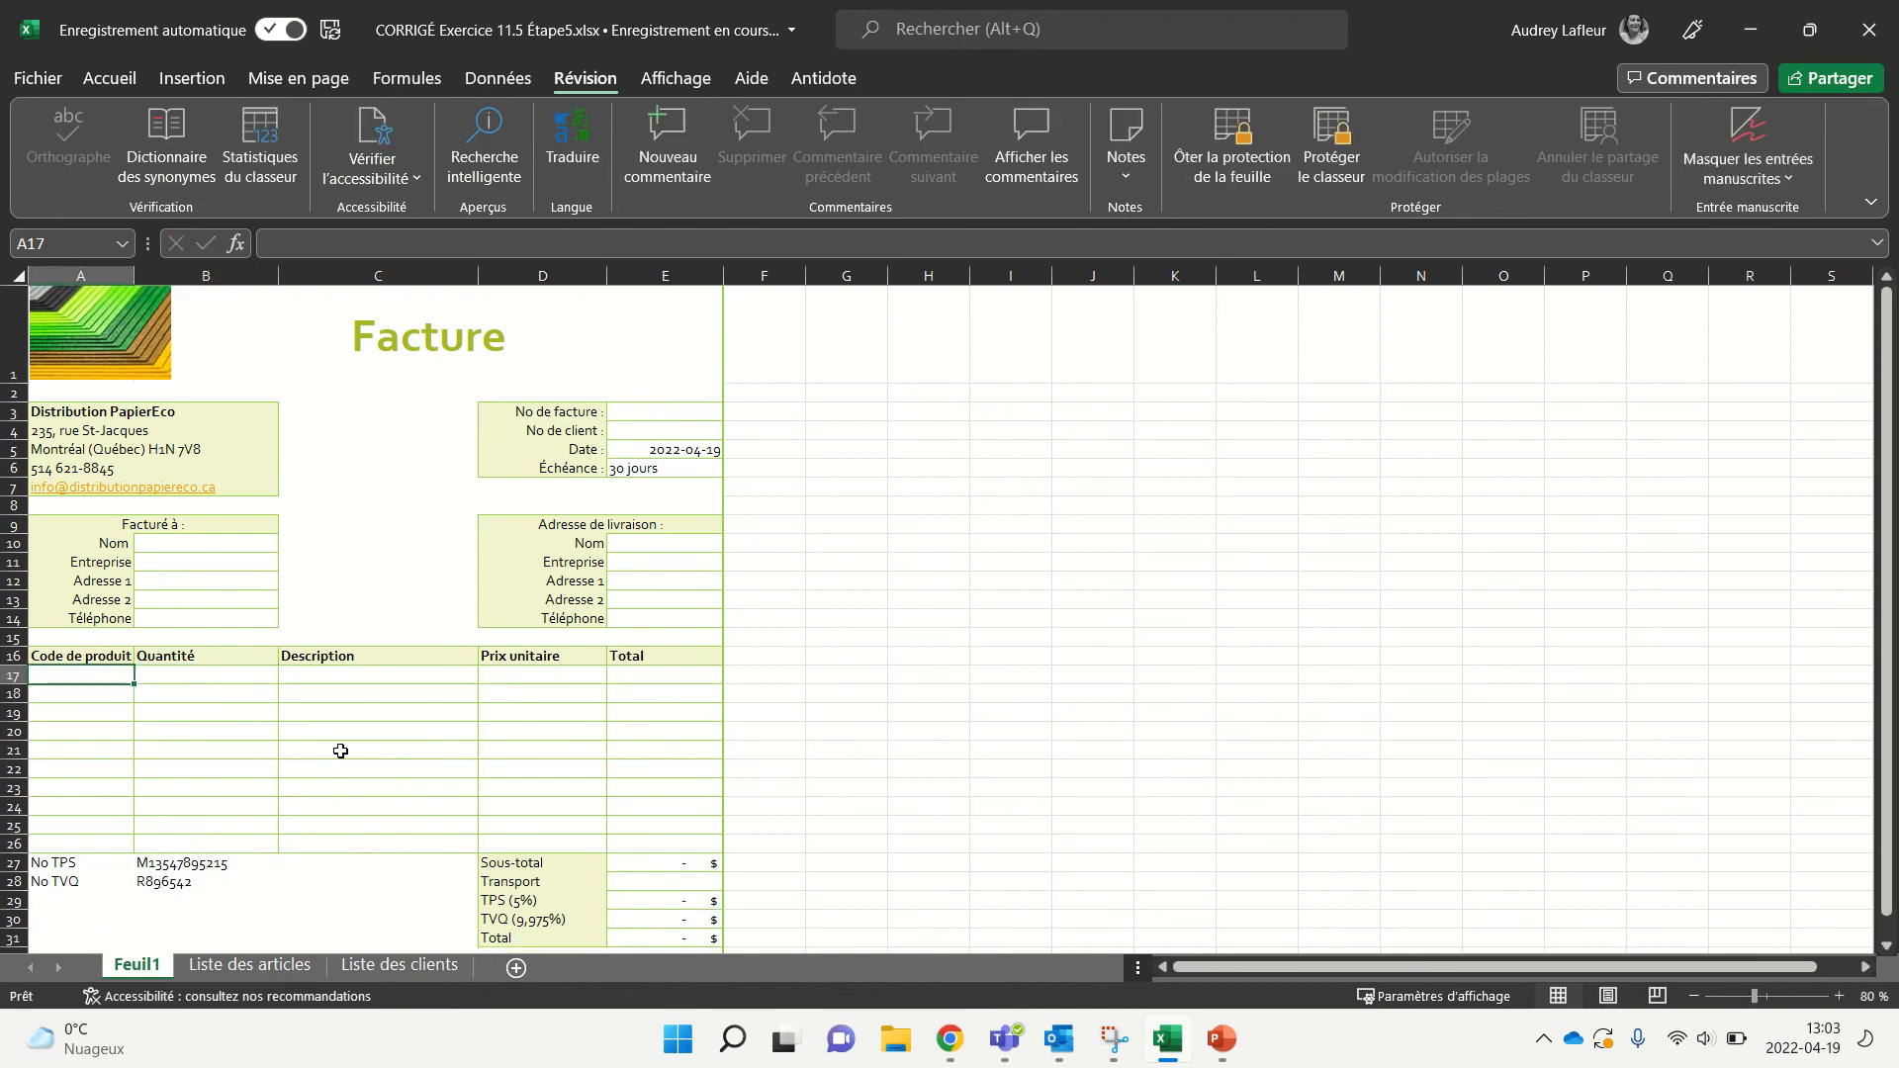
text(0001)
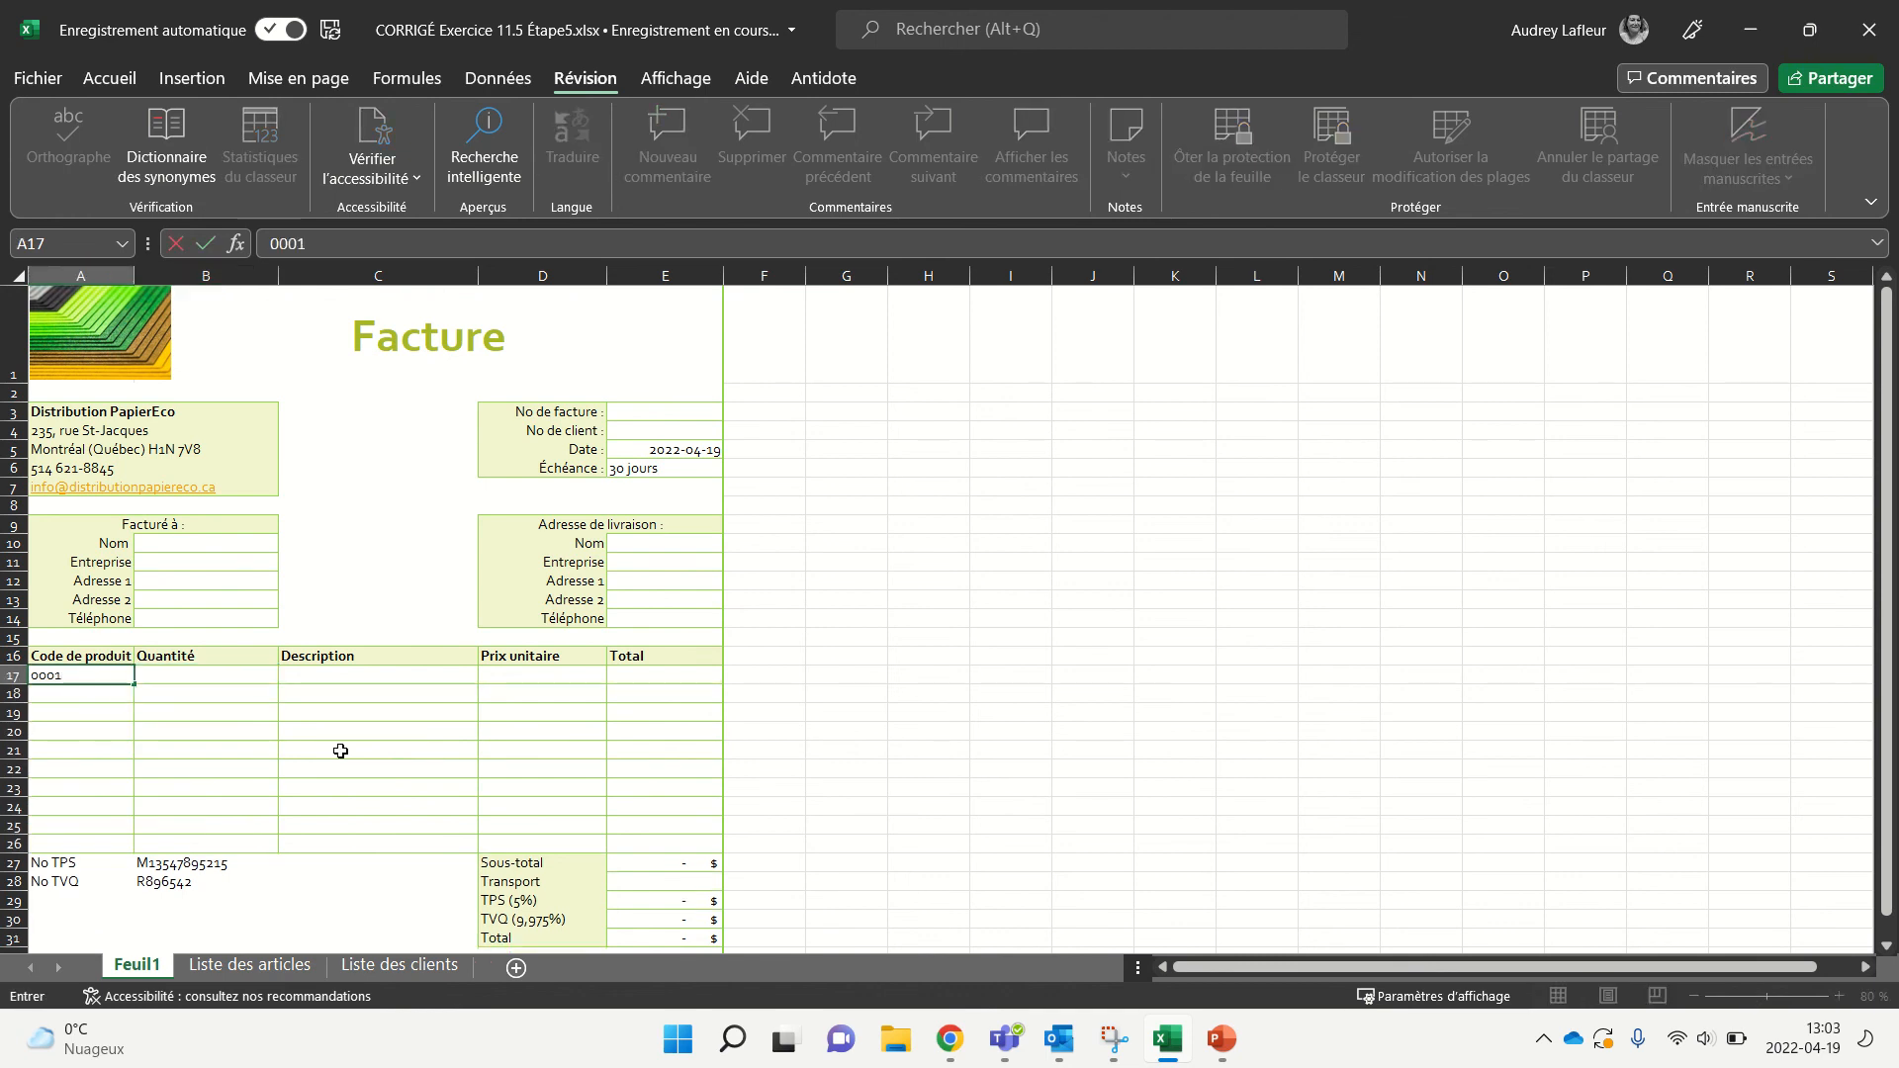
key(Tab)
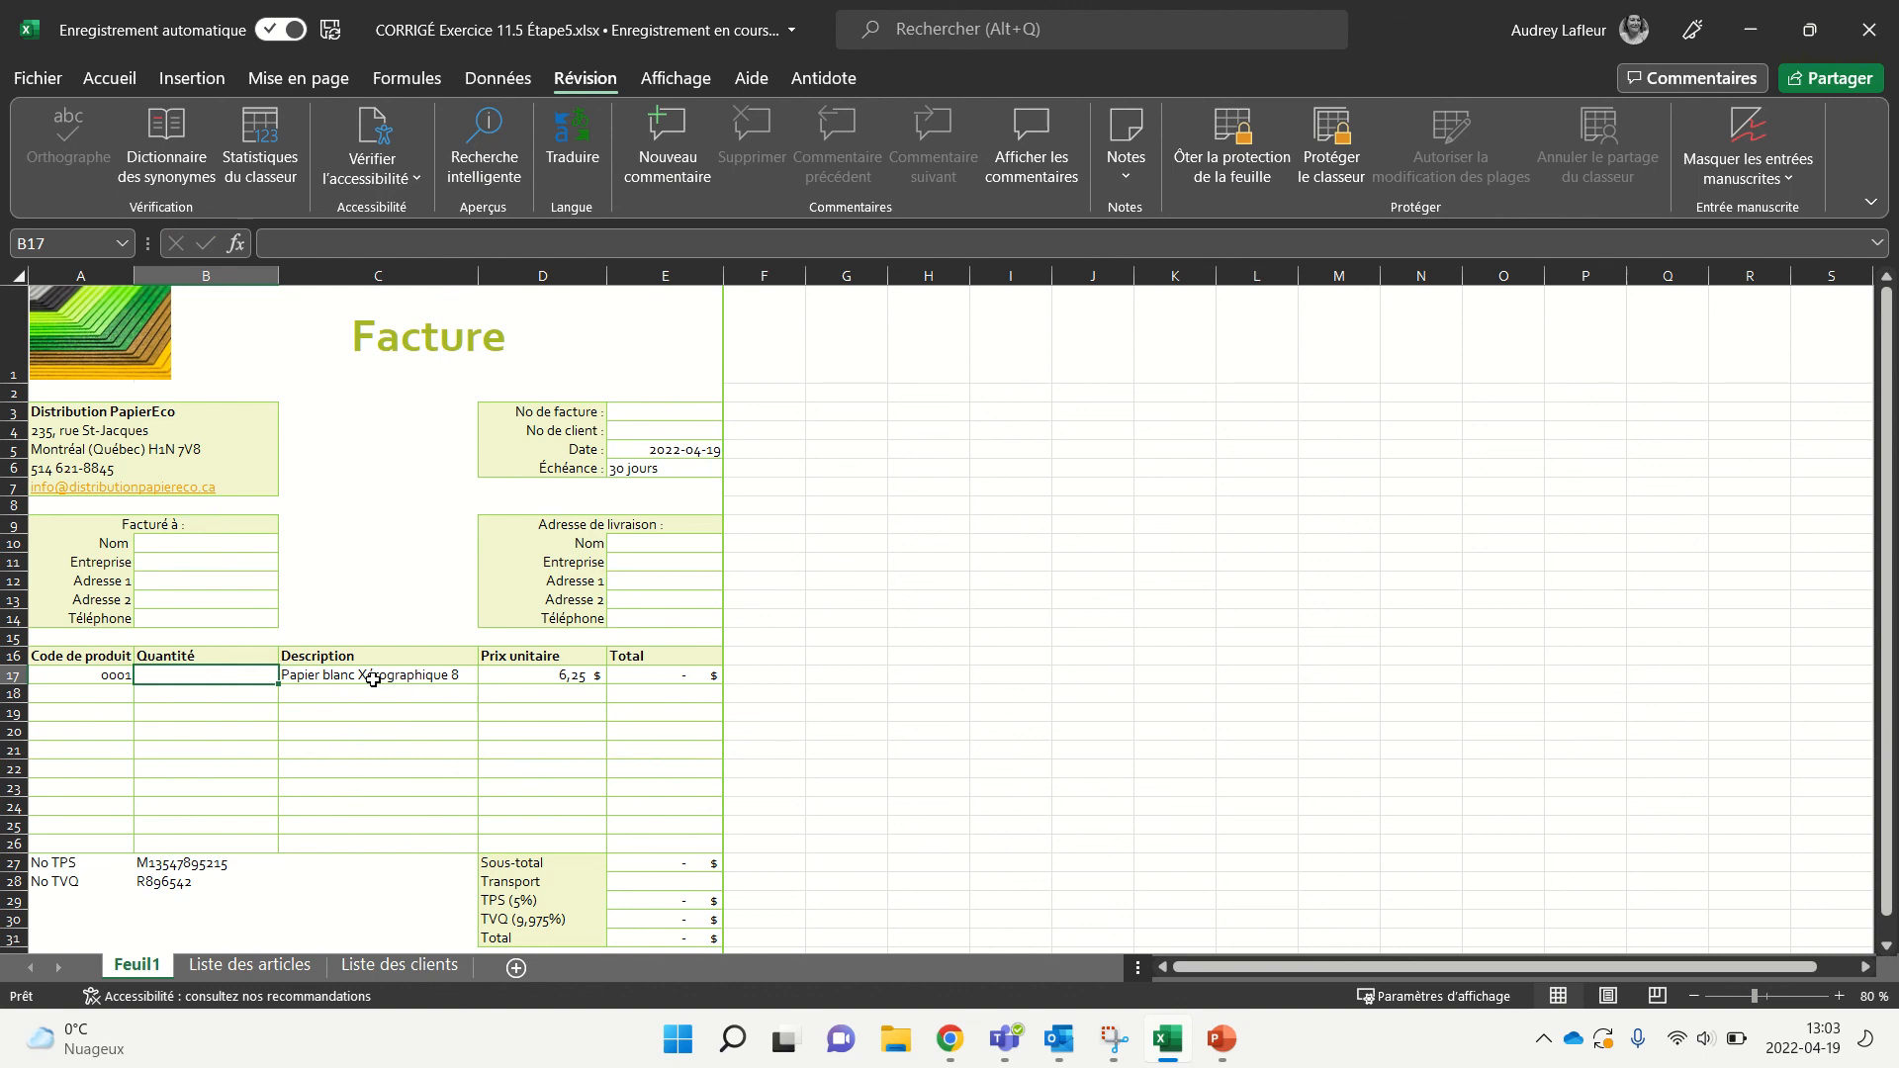
text(2)
key(Tab)
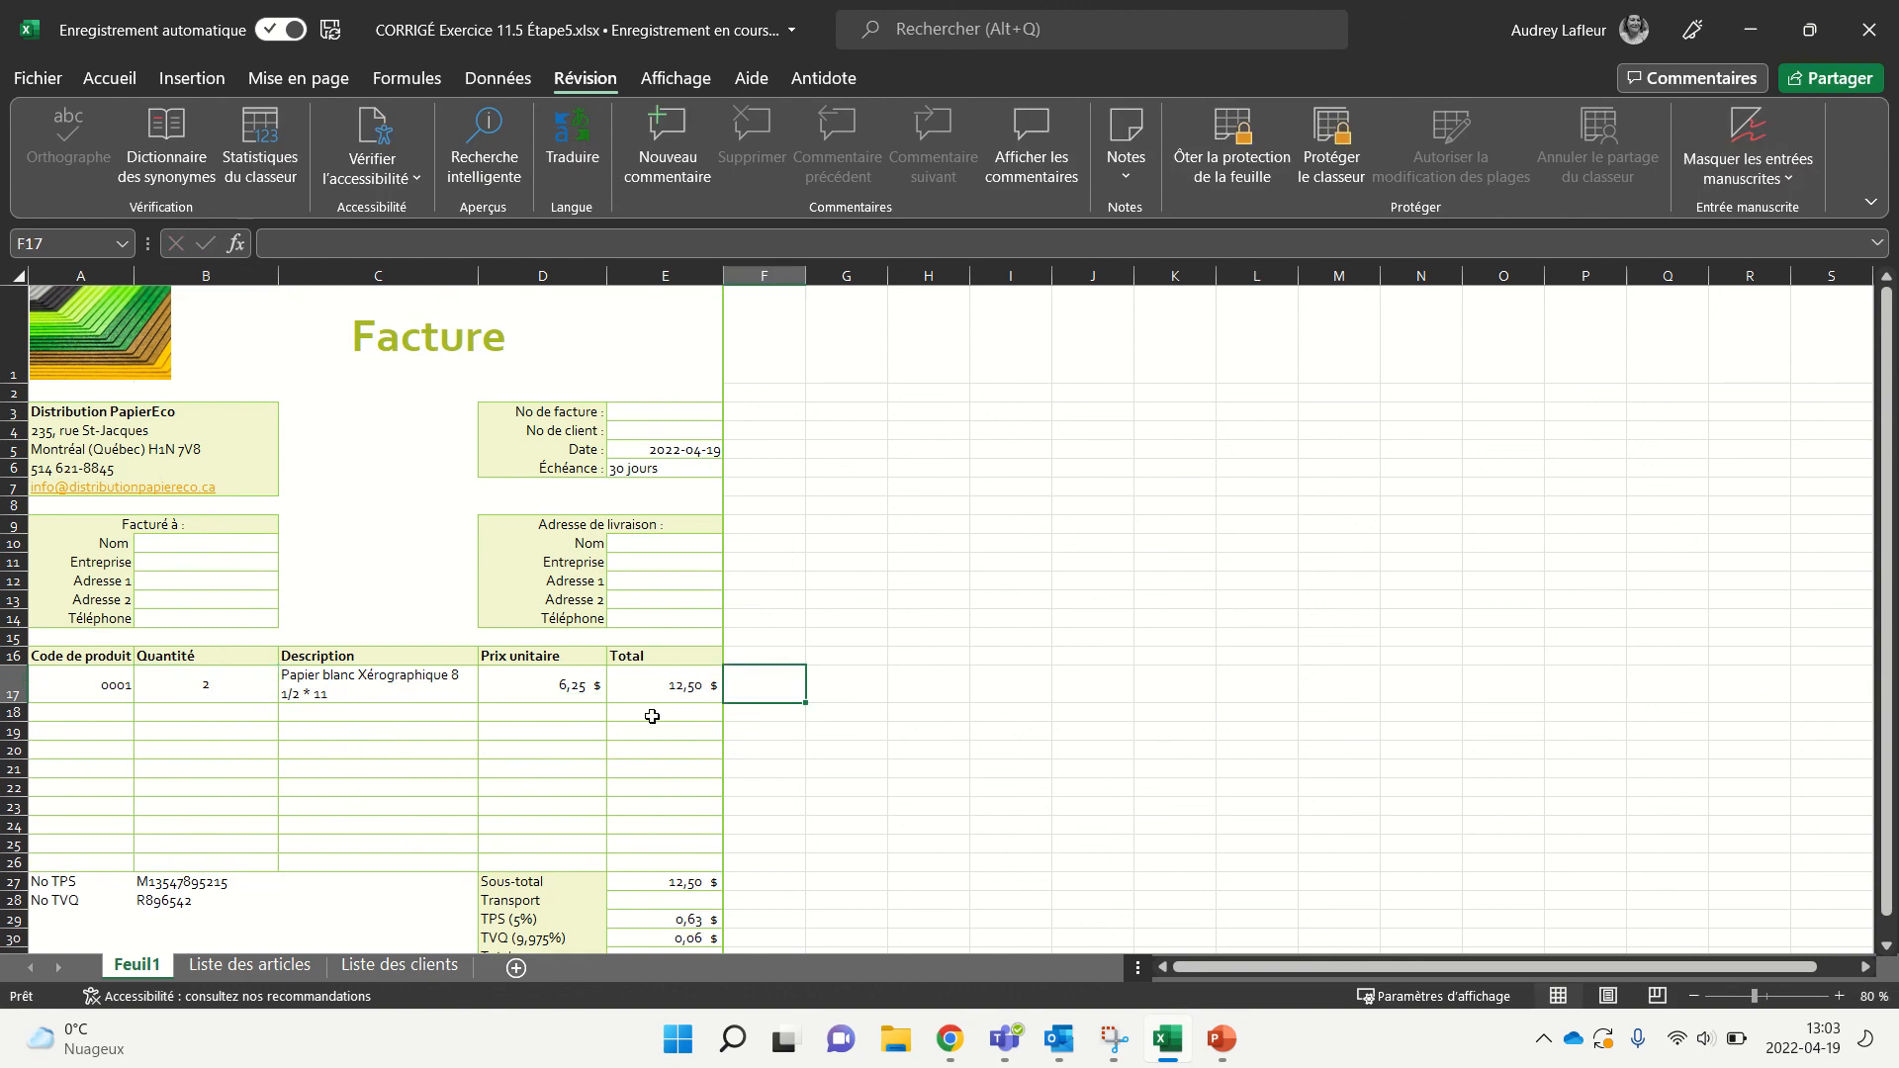
Enter a valid customer number in the invoice header's No de client cell, replacing the first attempt
click(692, 433)
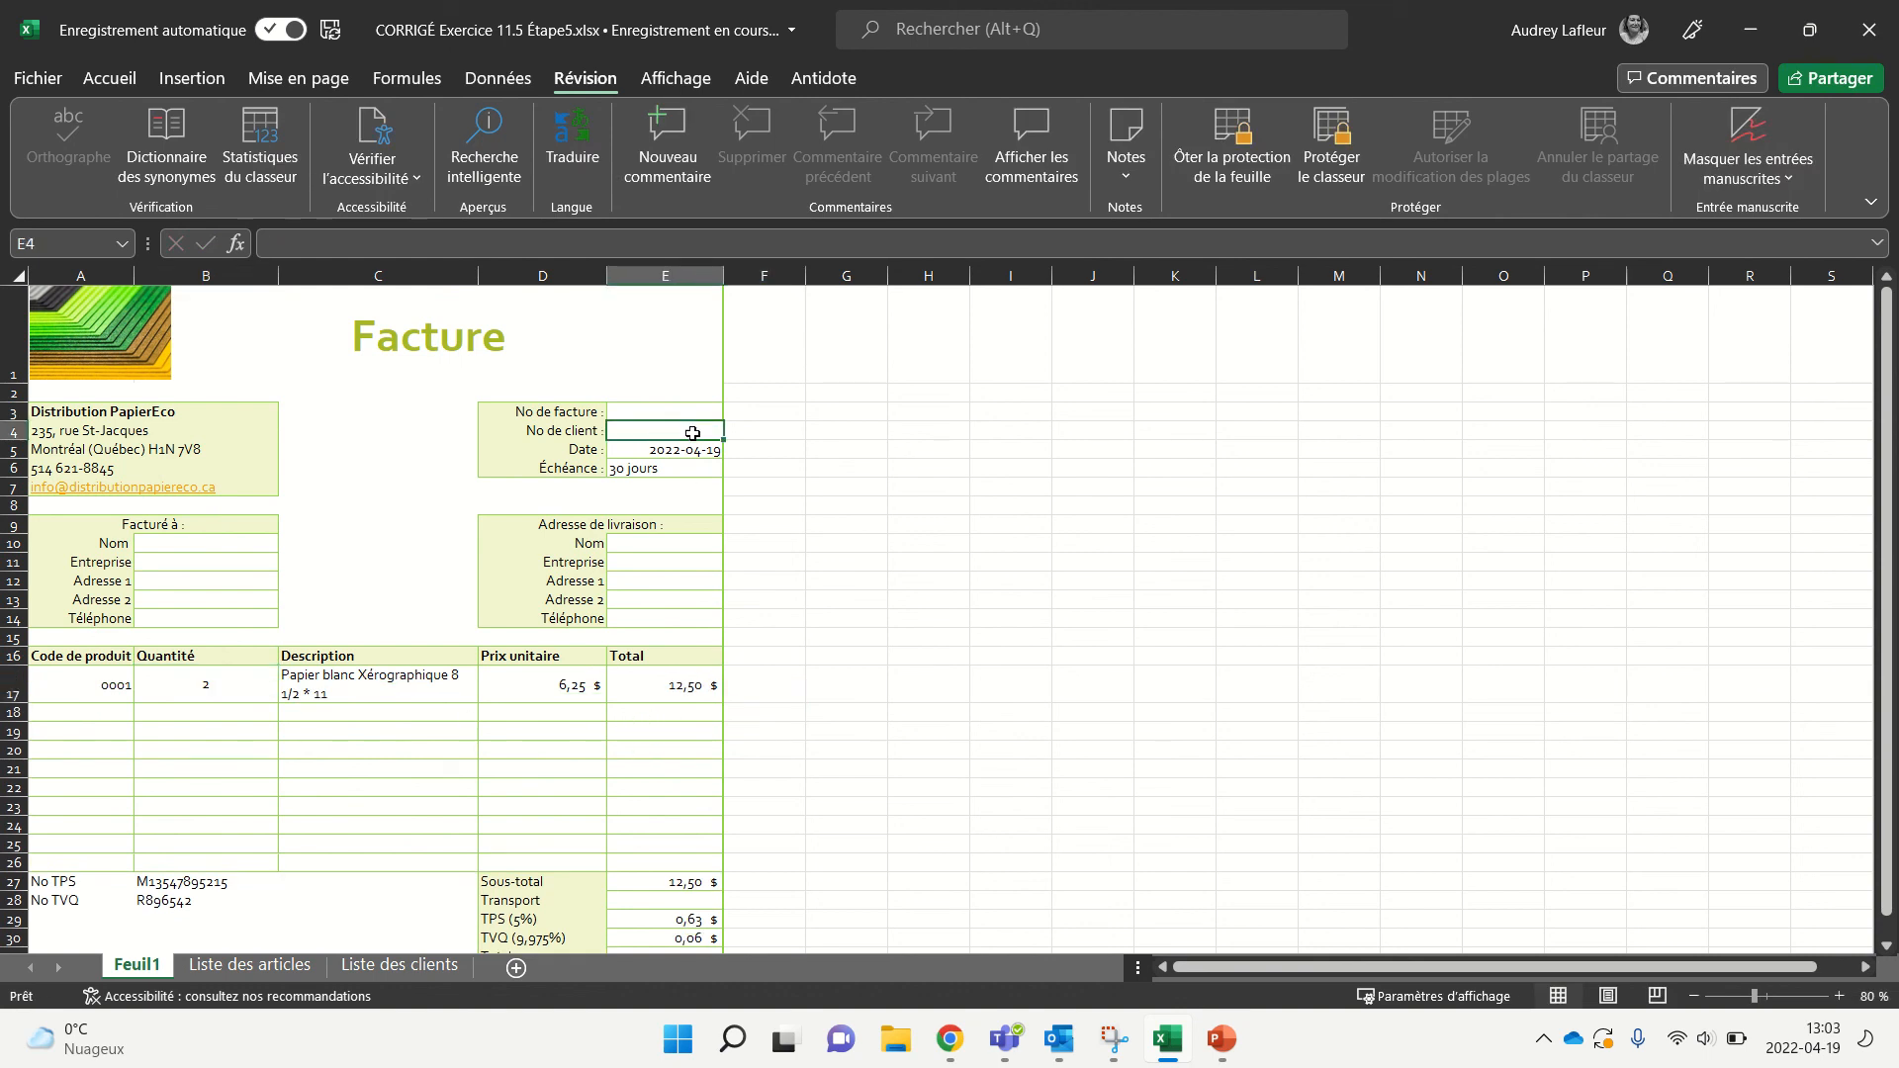
text(101)
key(Tab)
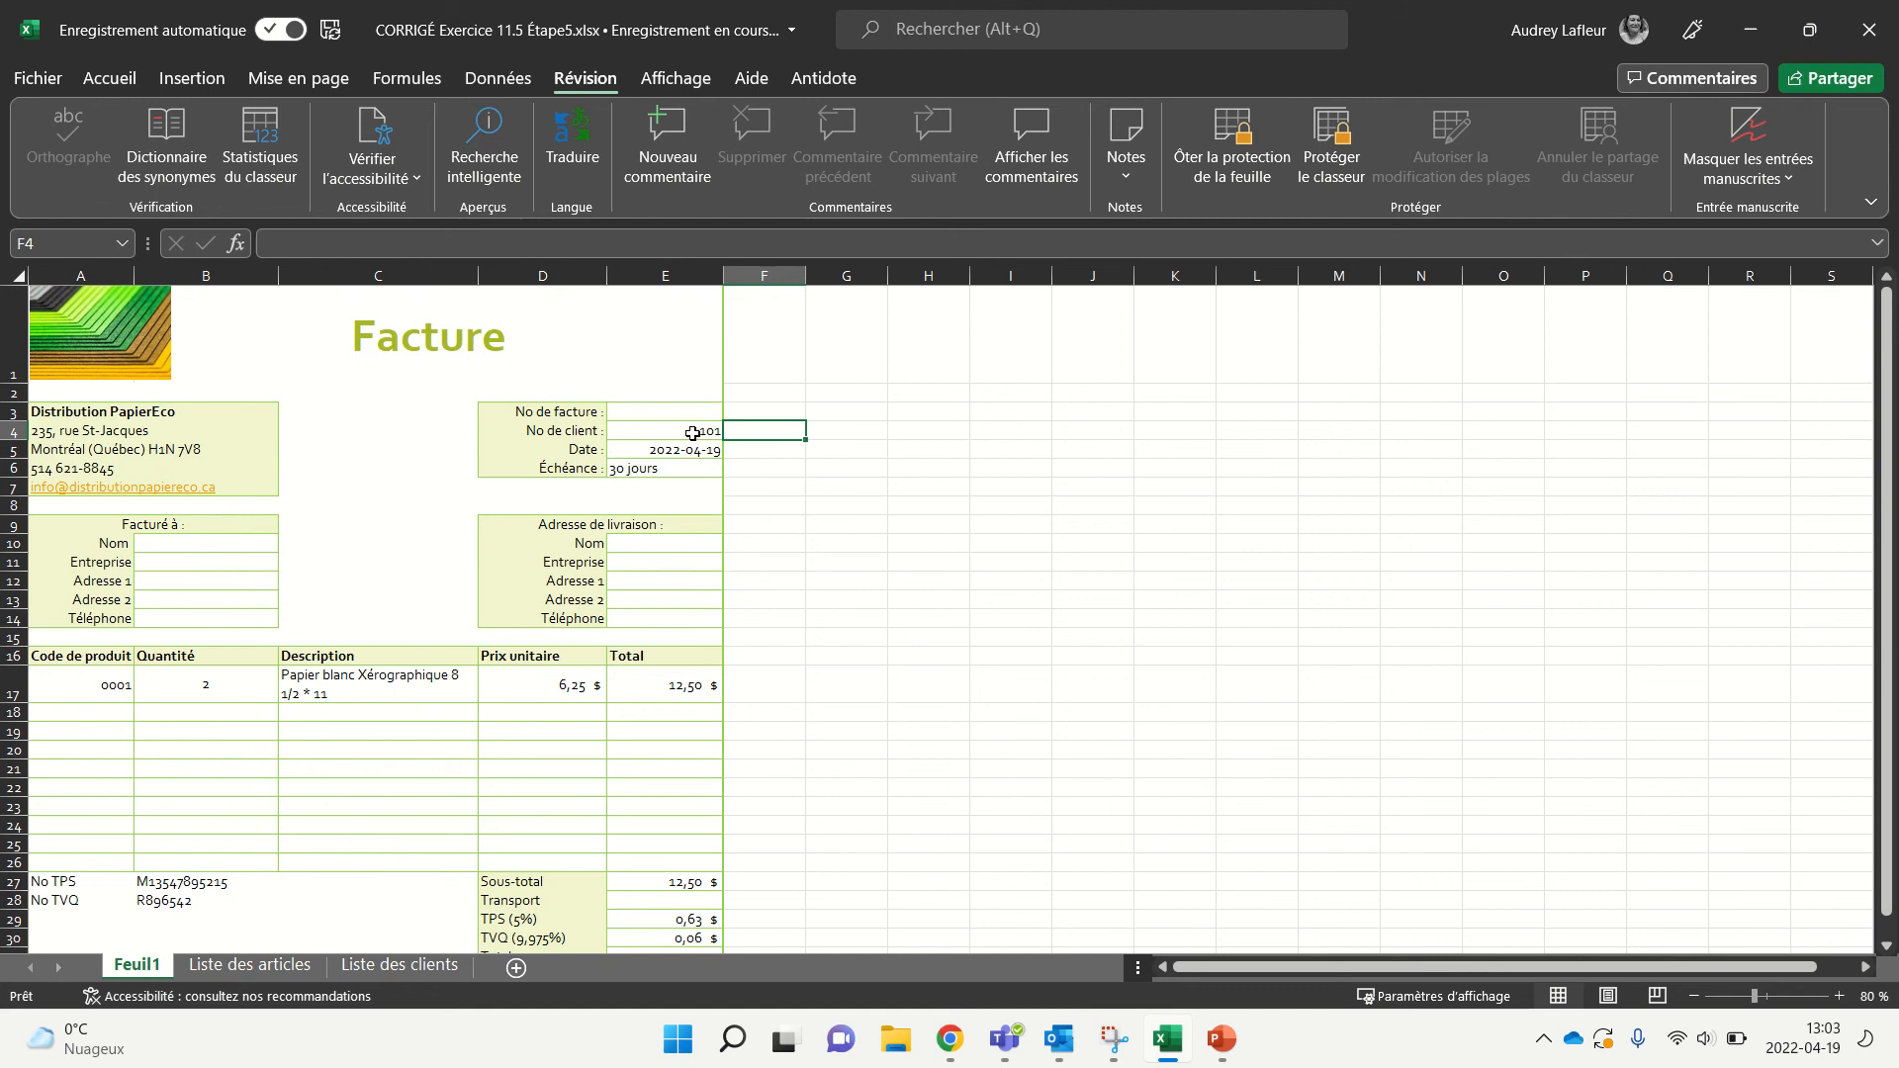
click(682, 433)
key(Tab)
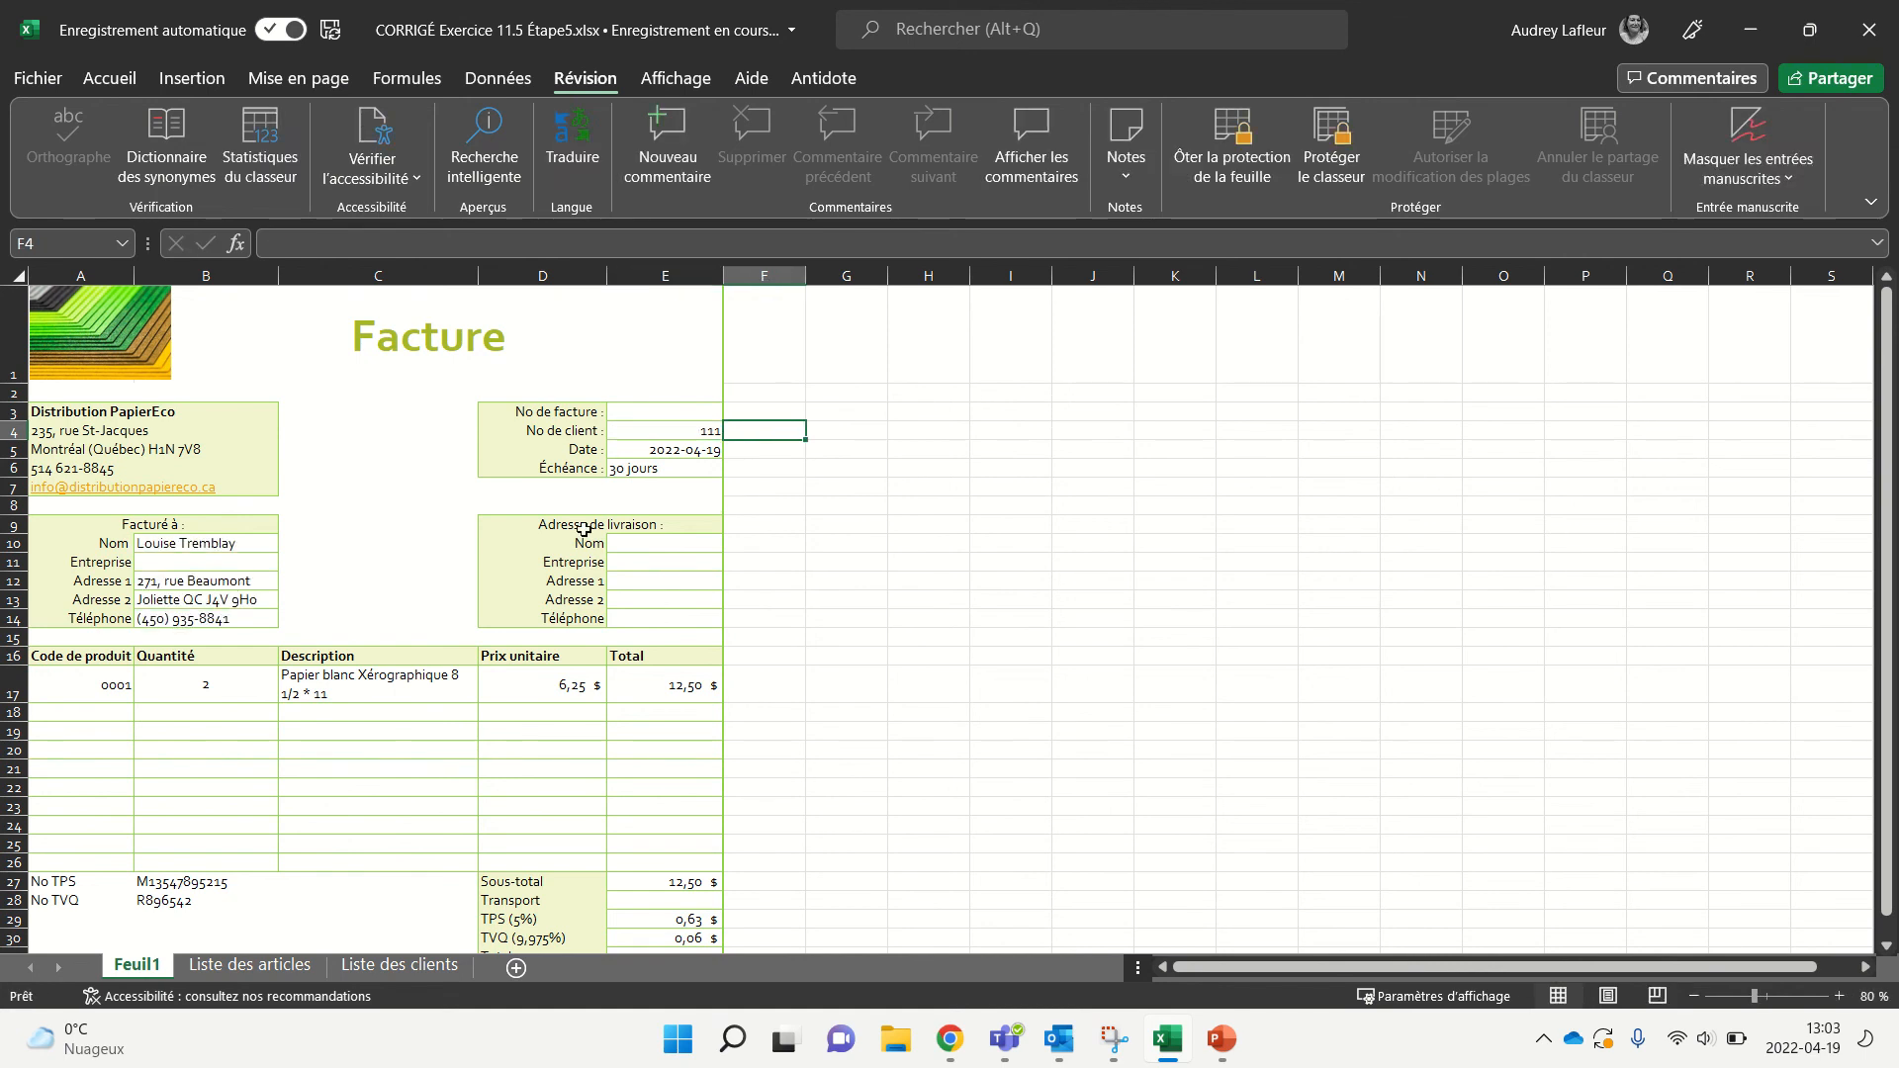